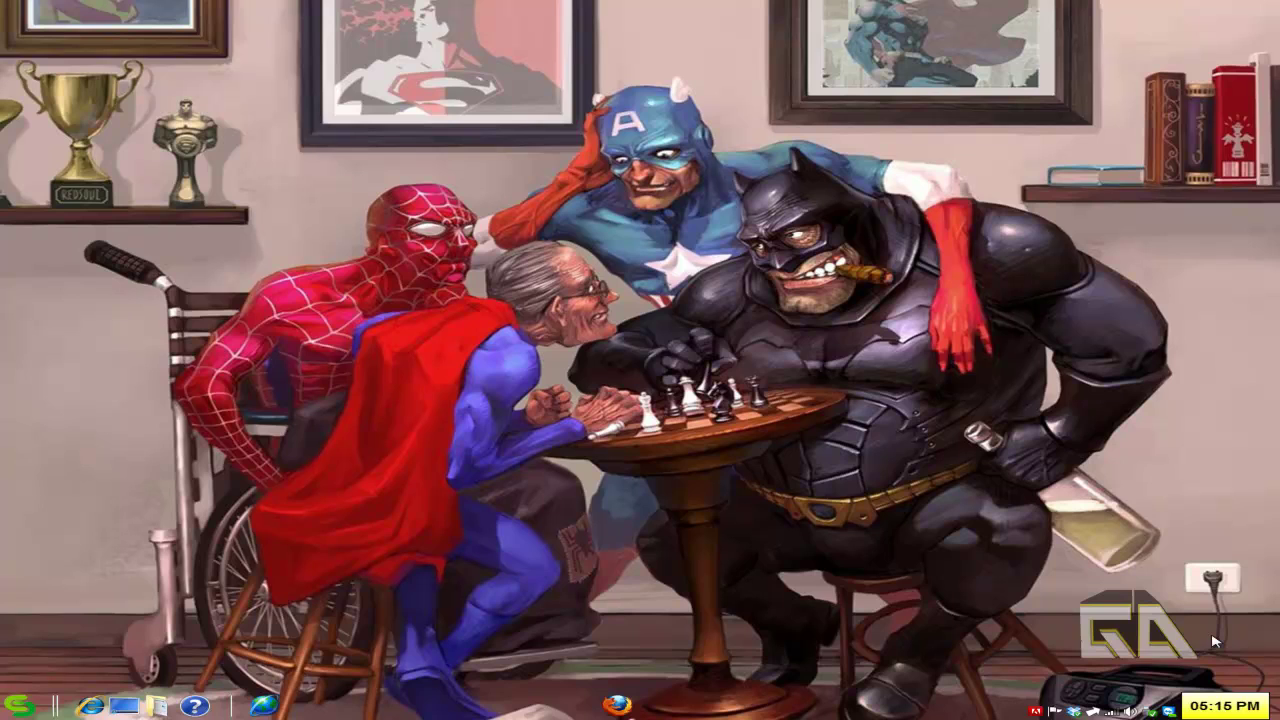
# Step: Open the XLink Kai site's downloads page in Firefox and check the list of available versions
pyautogui.click(620, 706)
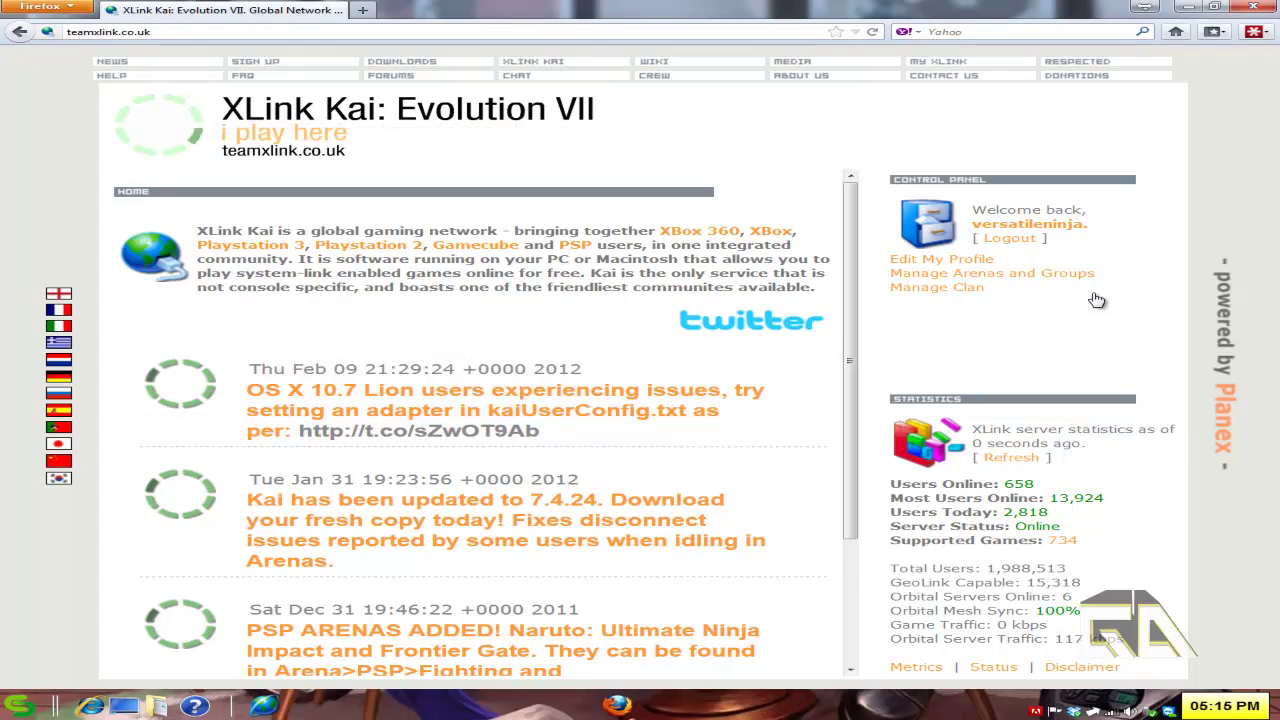
pyautogui.click(432, 64)
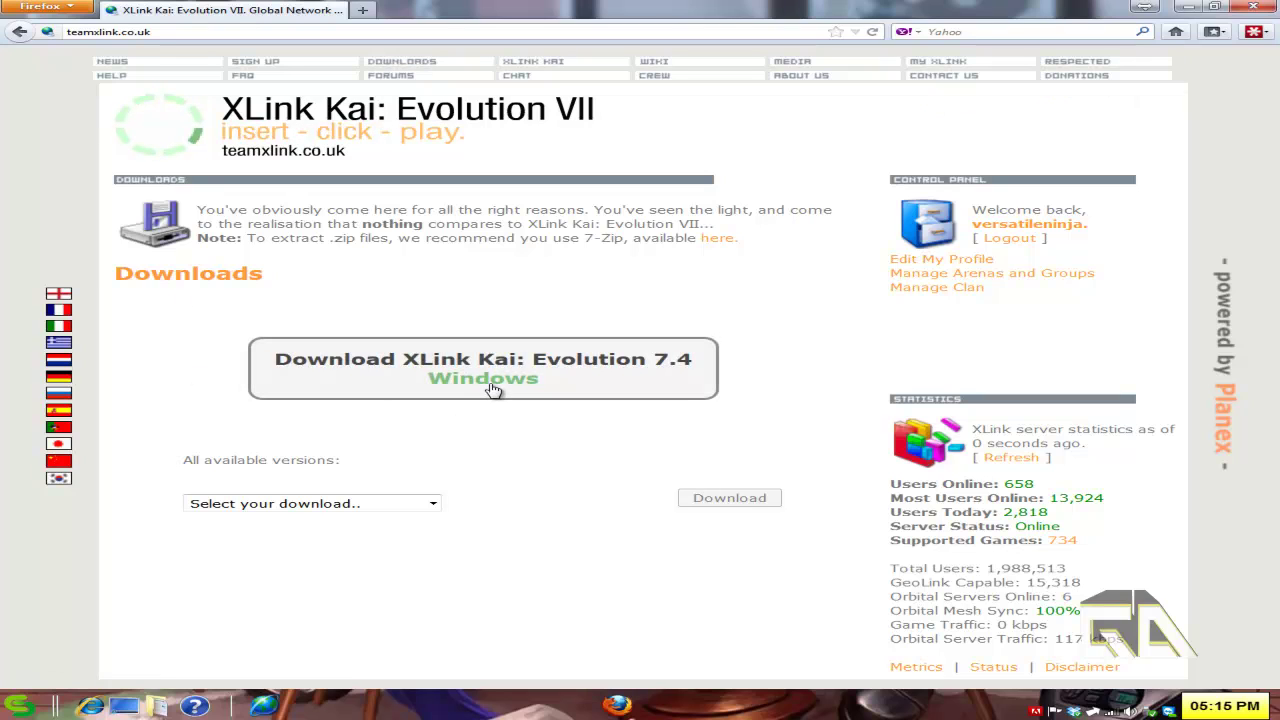
pyautogui.click(433, 504)
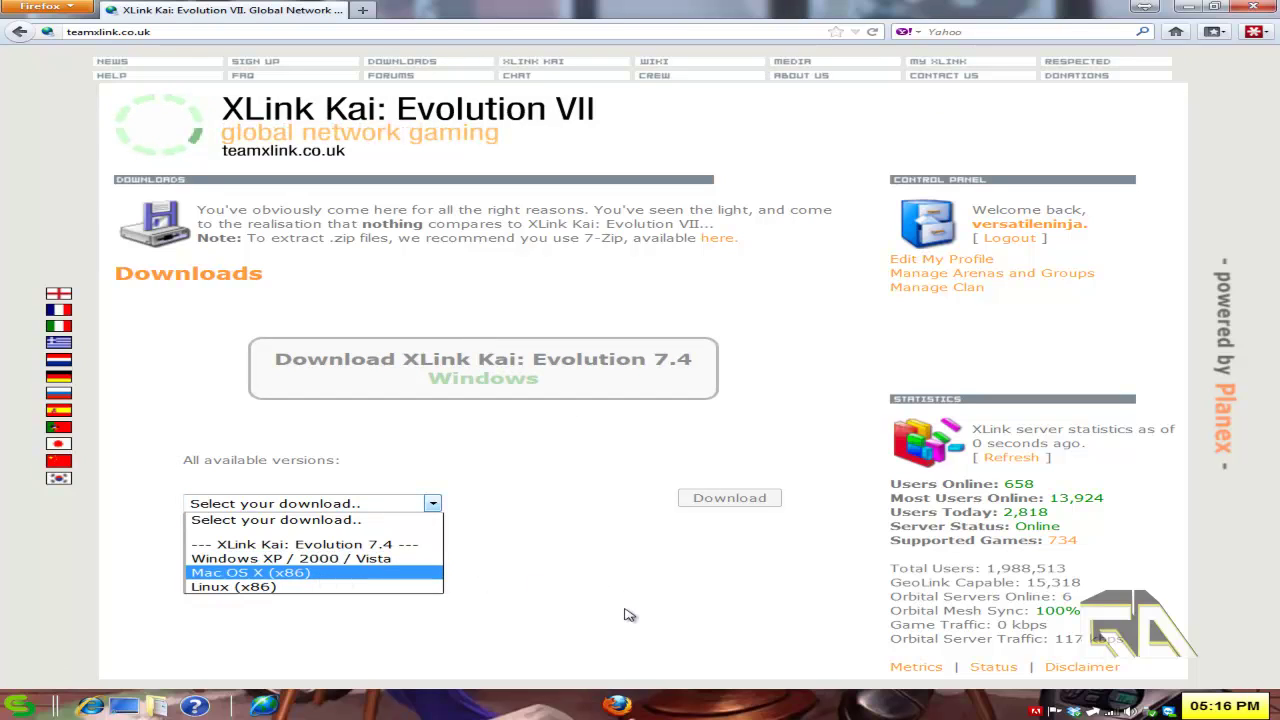
pyautogui.click(676, 584)
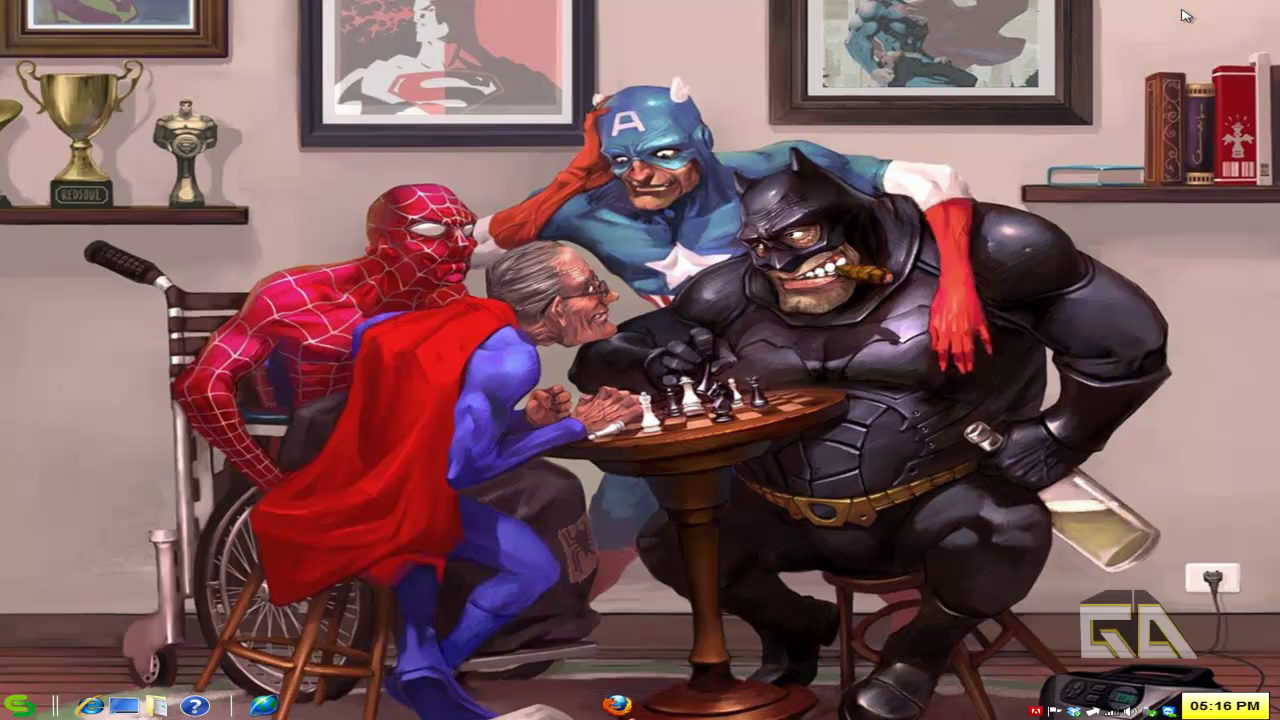
pyautogui.click(1143, 7)
# Step: Open the adapter settings from the Network and Sharing Center in Control Panel
pyautogui.hotkey('alt', 'space')
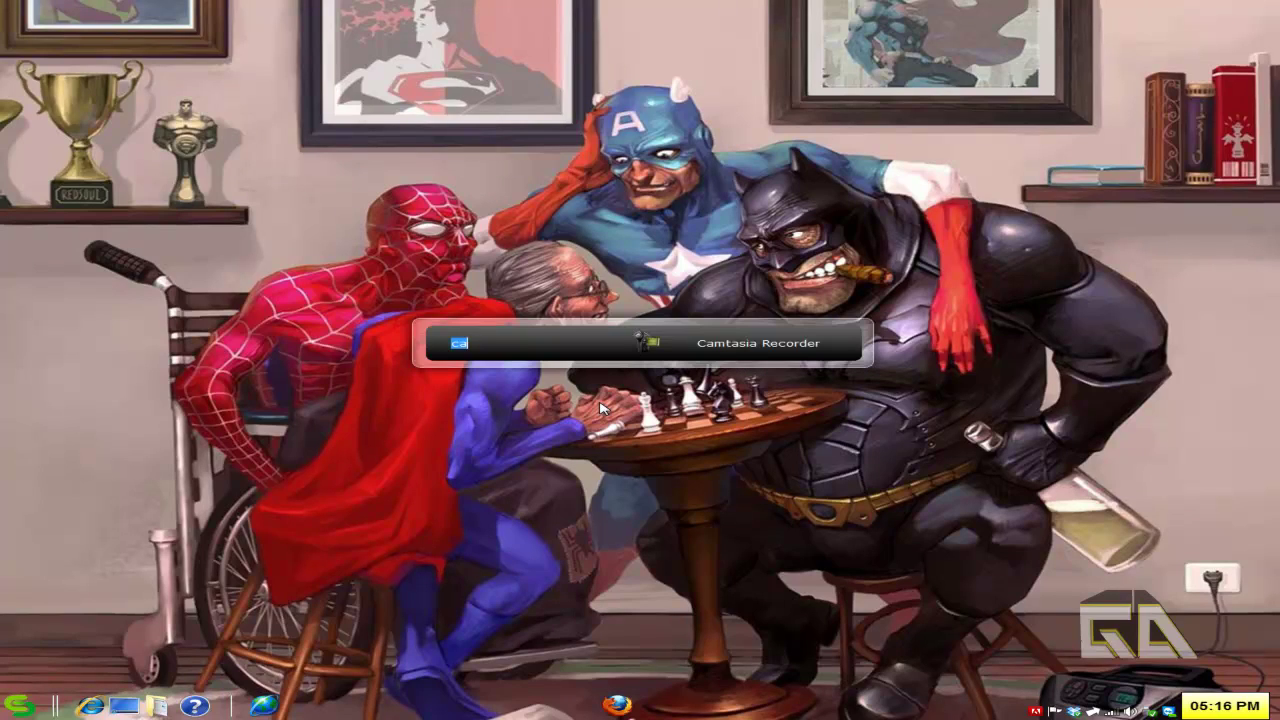
pyautogui.write('con')
pyautogui.press('Return')
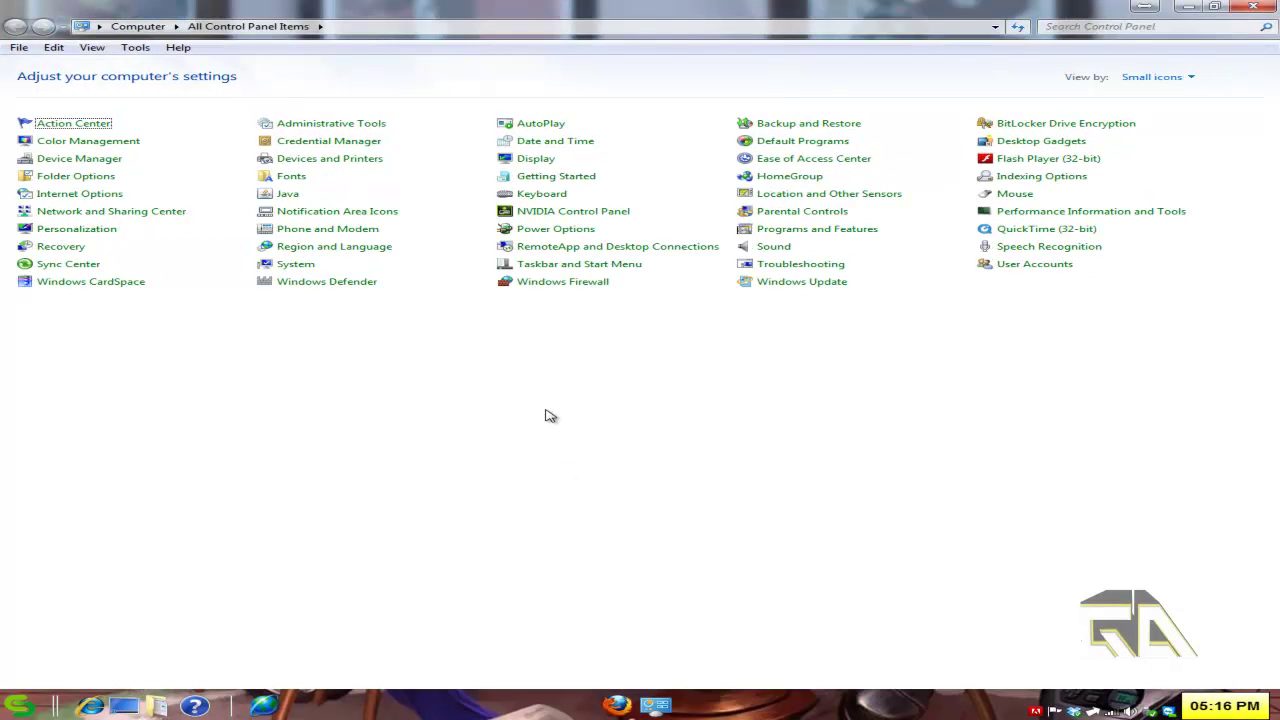
pyautogui.click(155, 219)
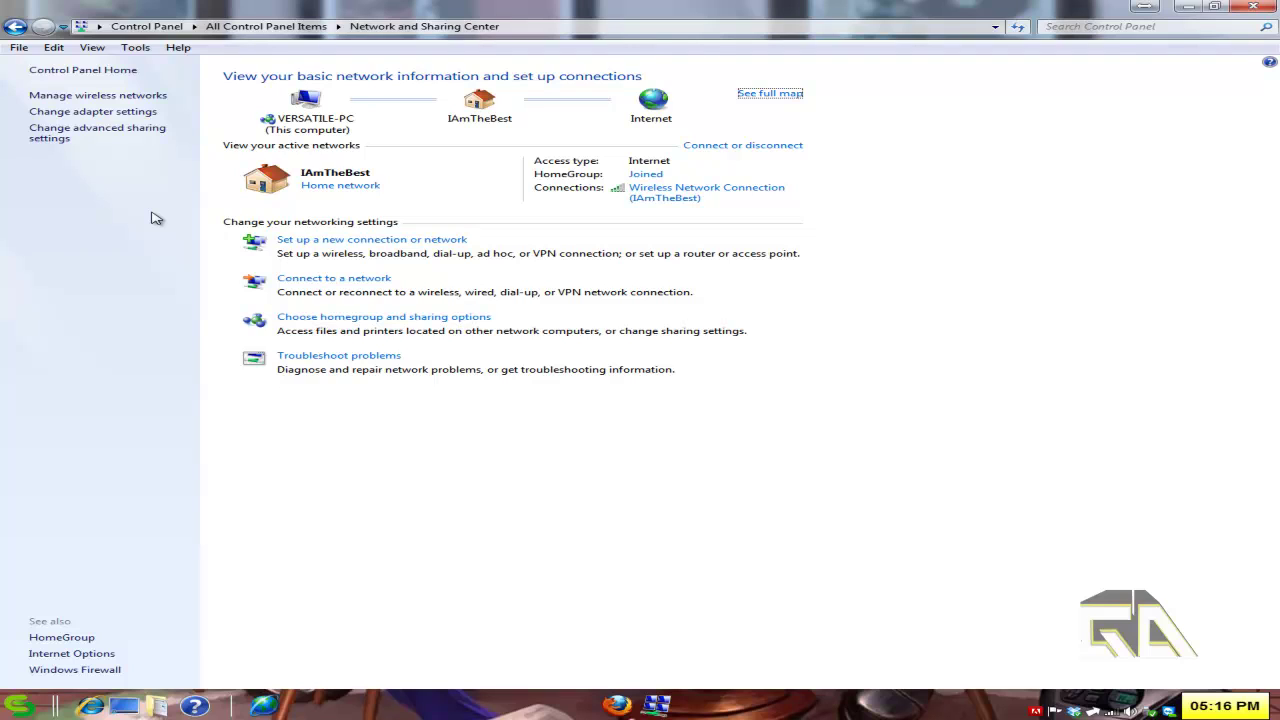
pyautogui.click(141, 116)
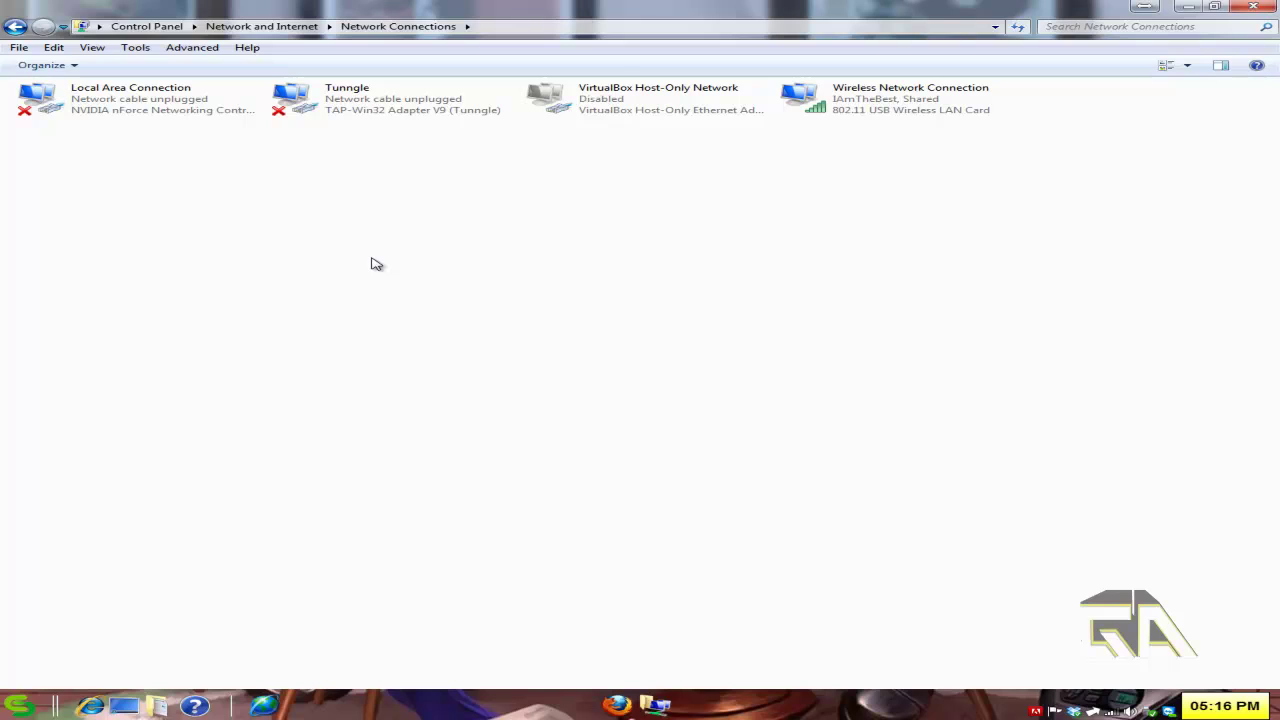
pyautogui.click(155, 111)
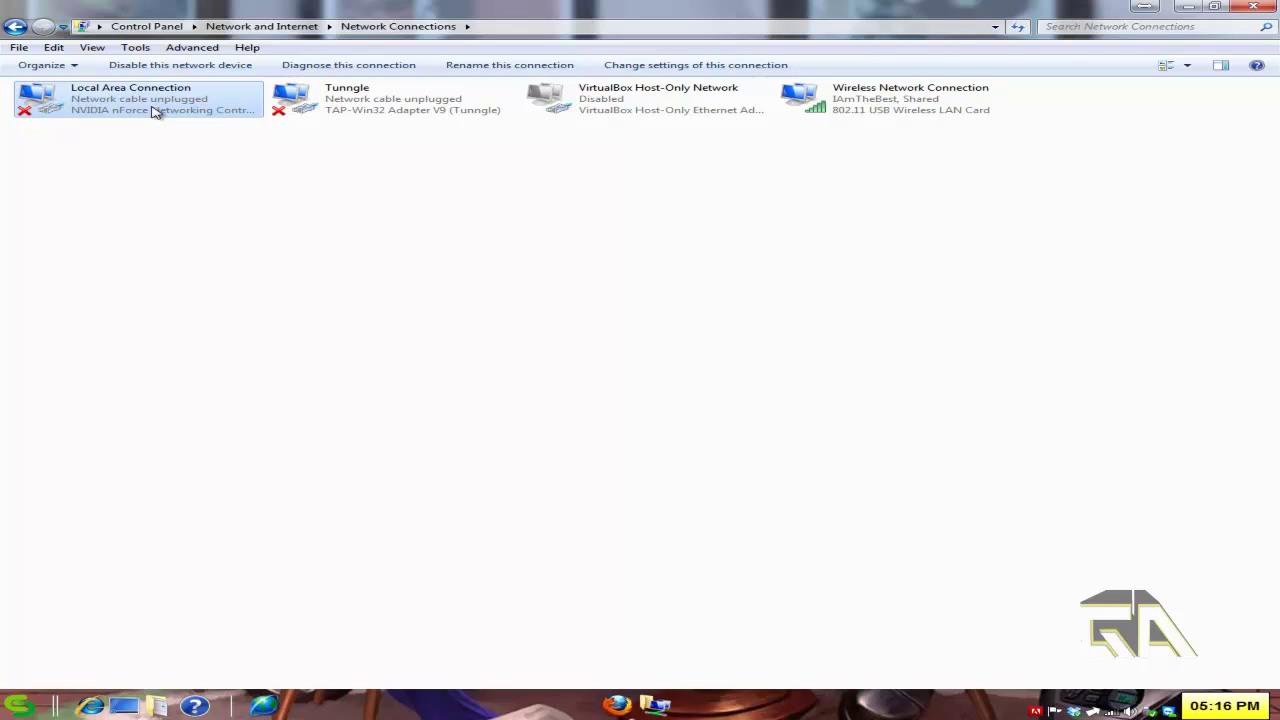
pyautogui.click(792, 263)
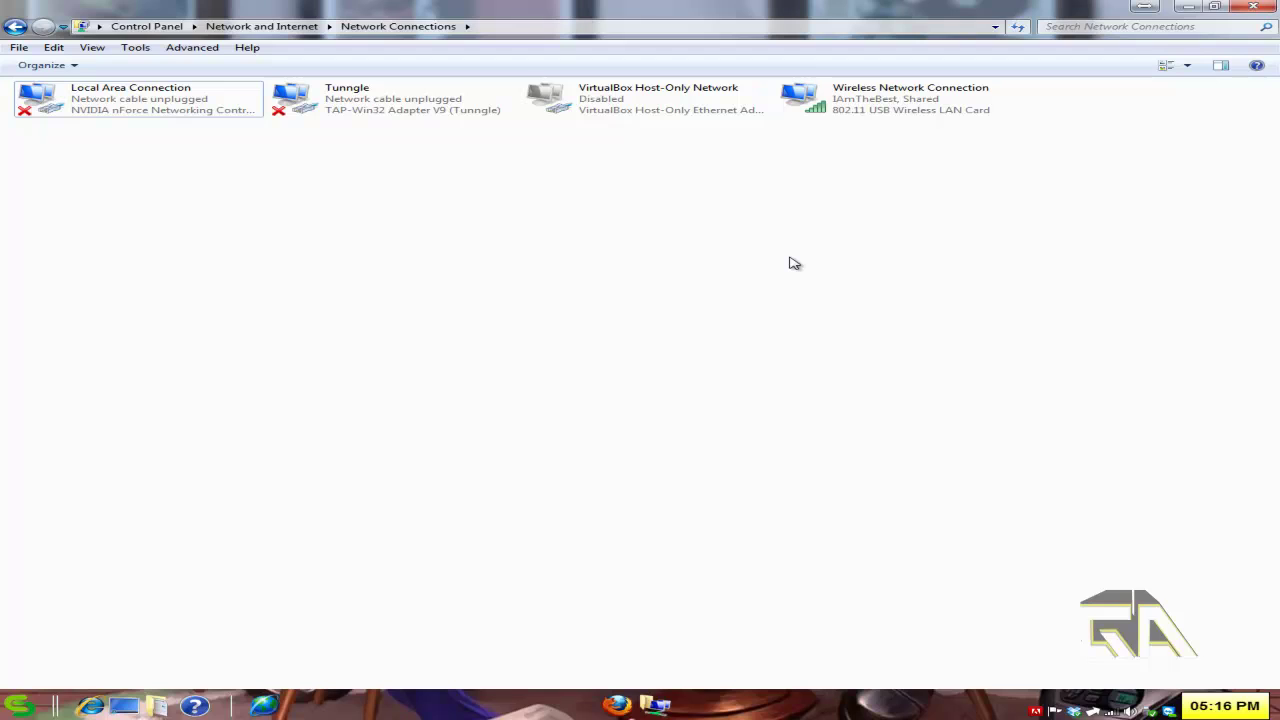
pyautogui.click(916, 112)
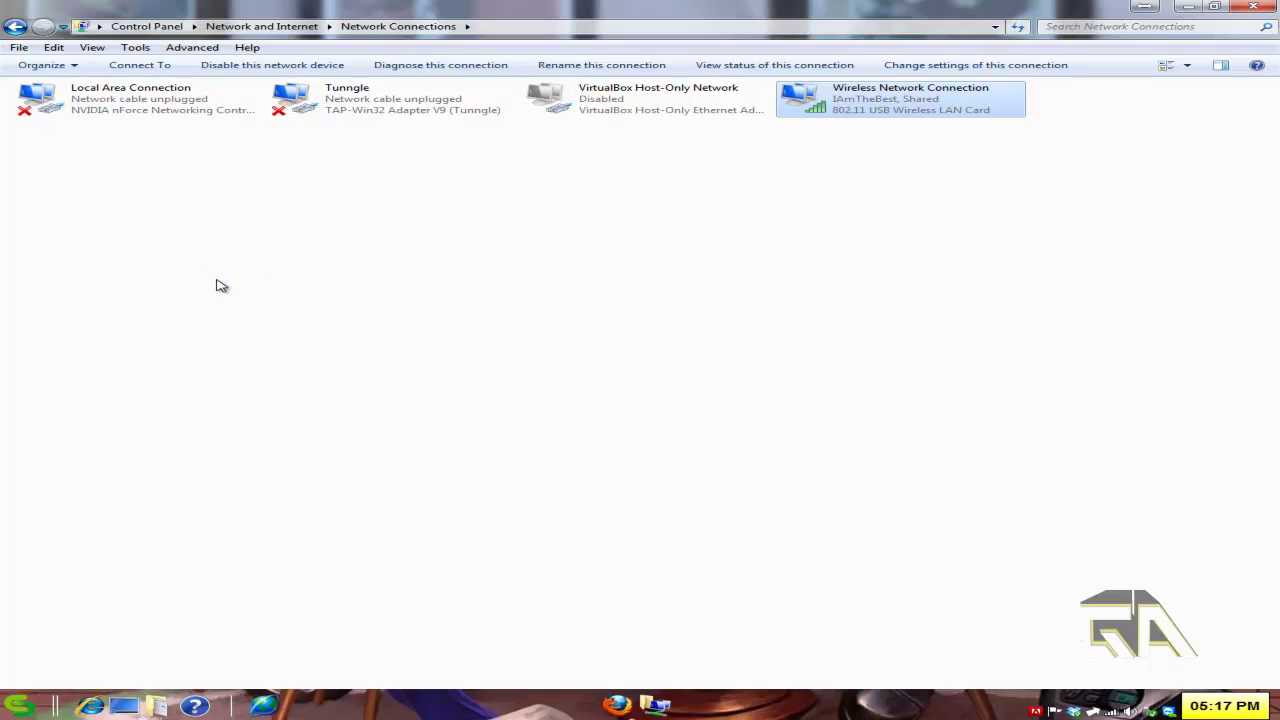
pyautogui.click(248, 275)
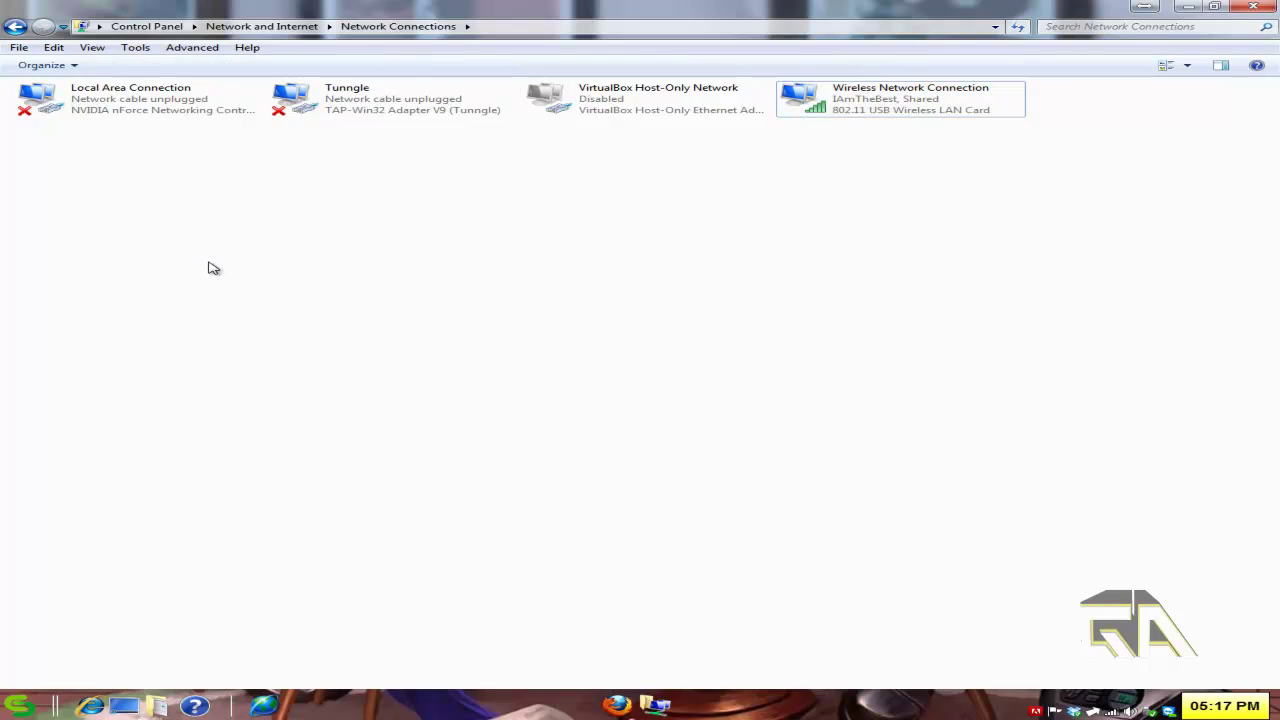
# Step: Enable Internet Connection Sharing on the Local Area Connection so other network users can connect through this computer
pyautogui.click(118, 99)
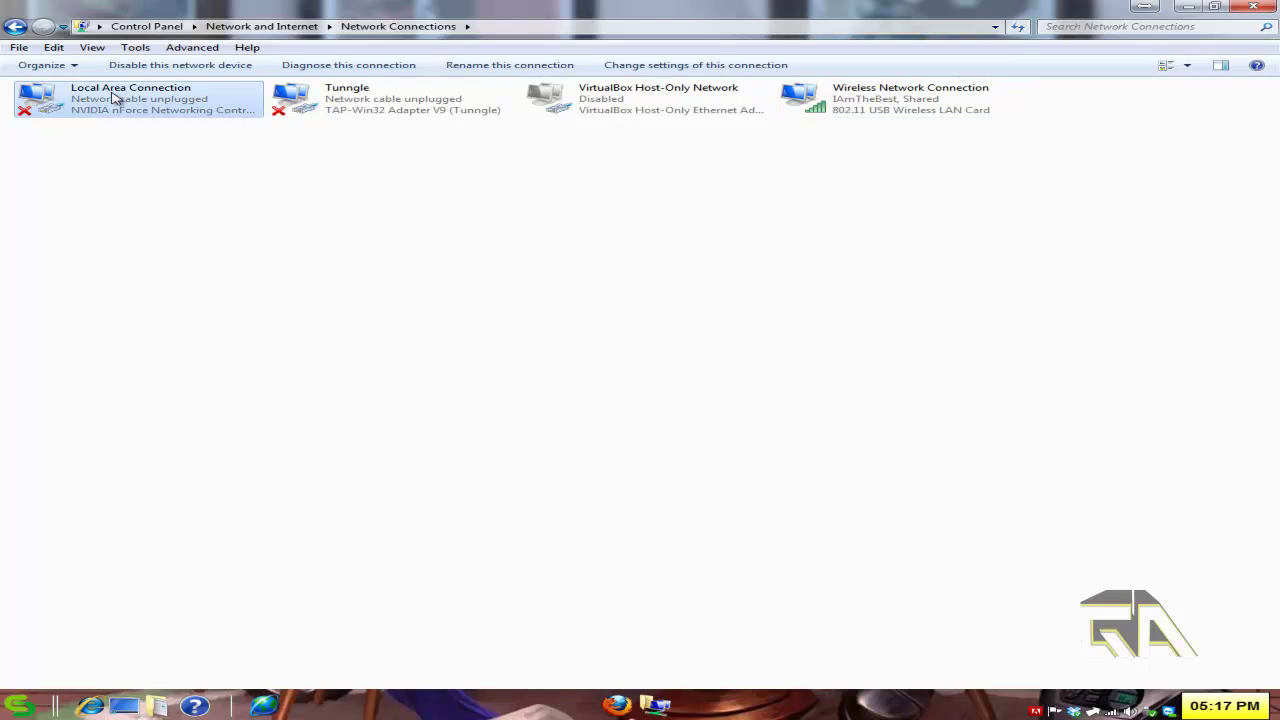
pyautogui.rightClick(145, 105)
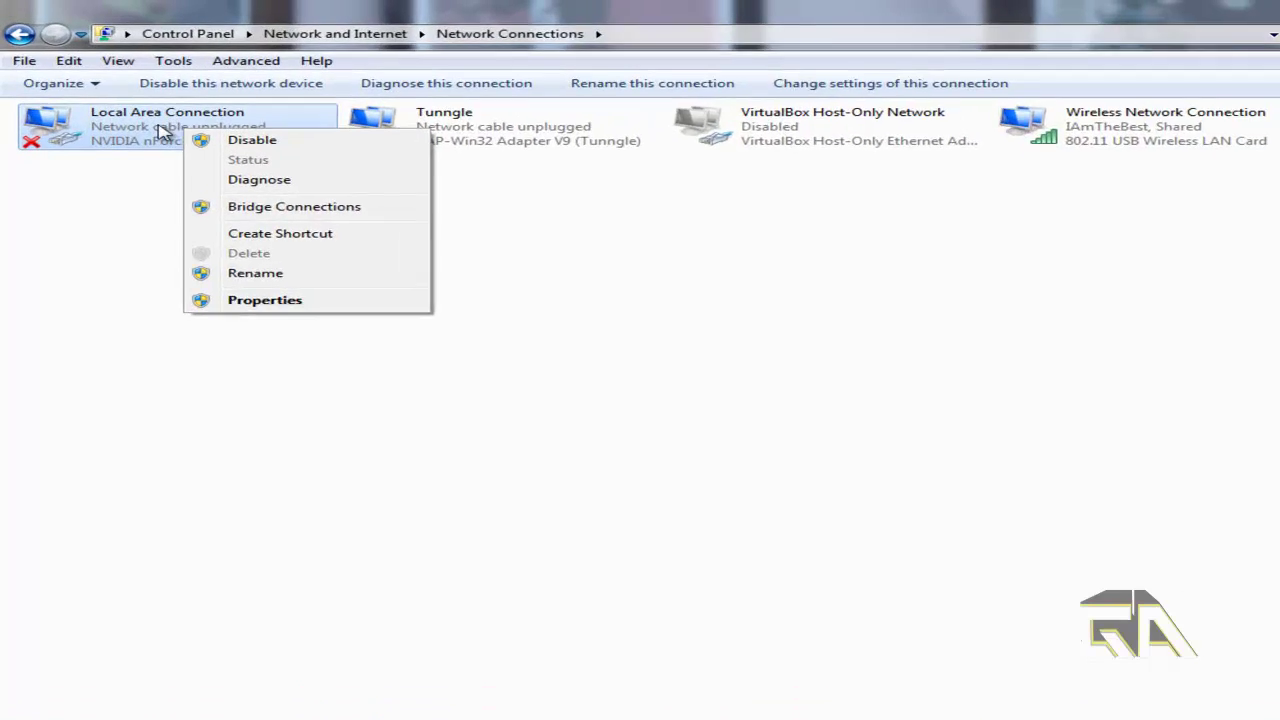
pyautogui.click(200, 236)
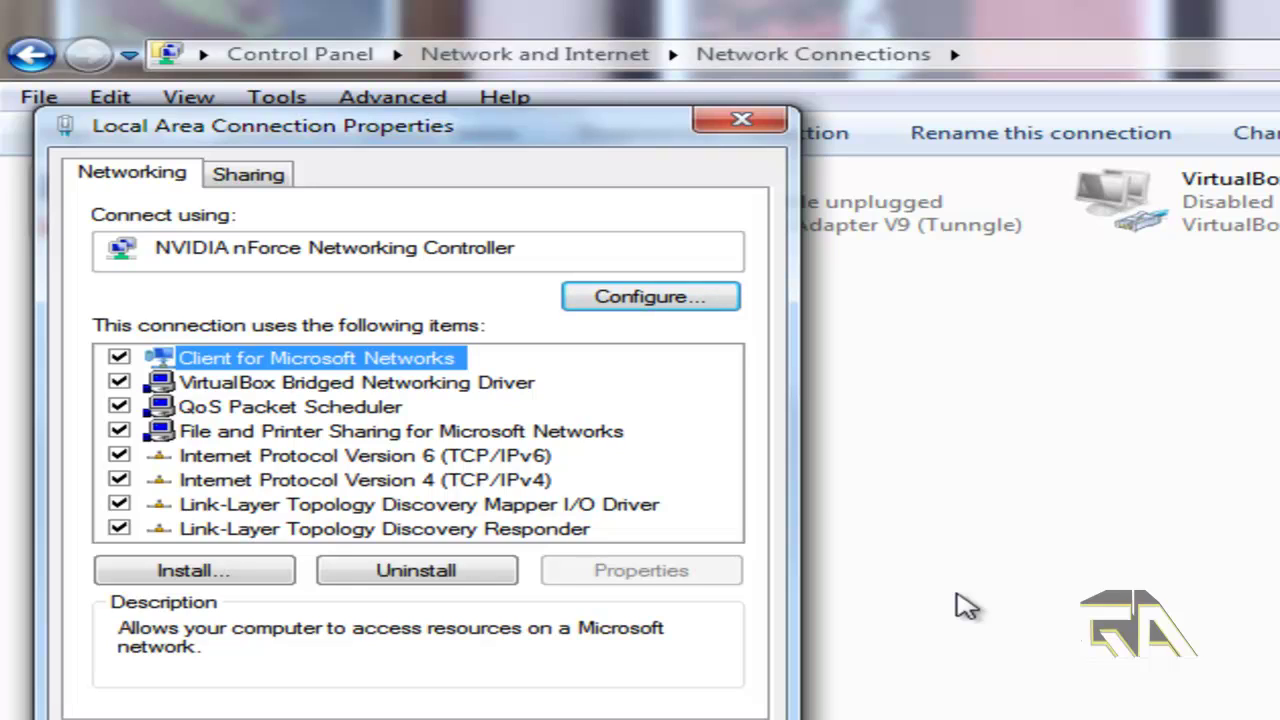
pyautogui.click(266, 180)
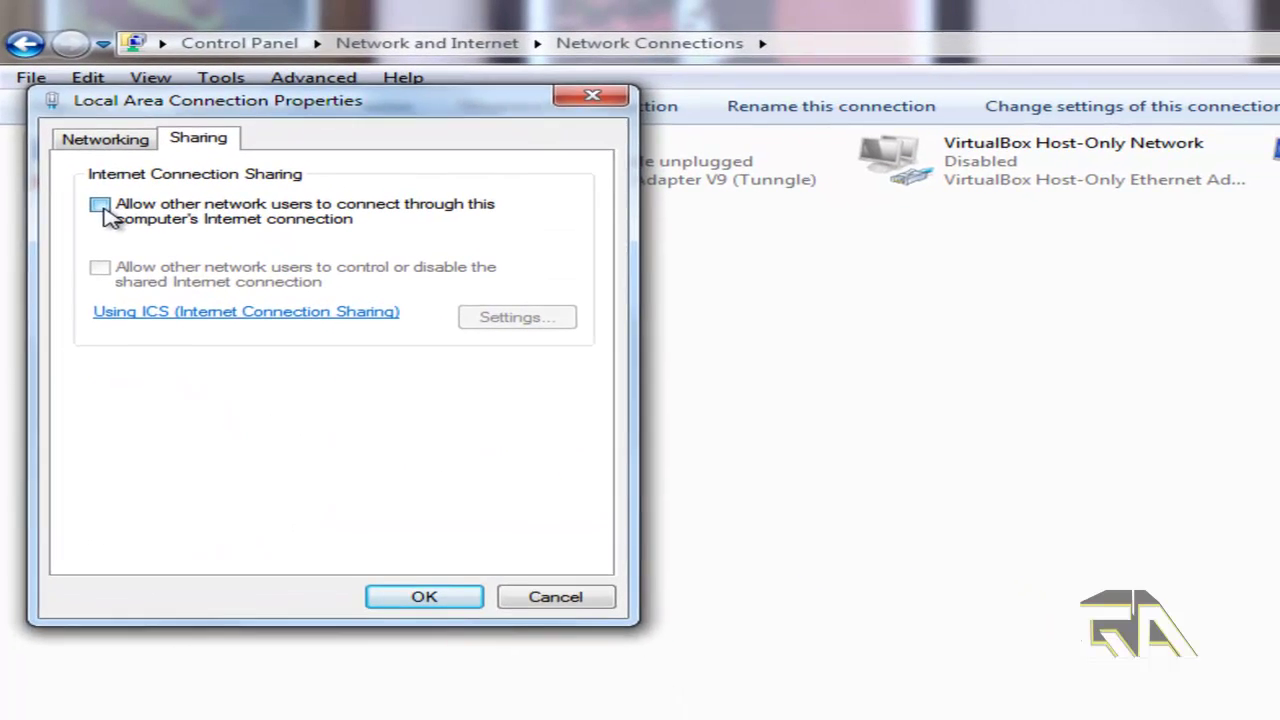
pyautogui.click(124, 256)
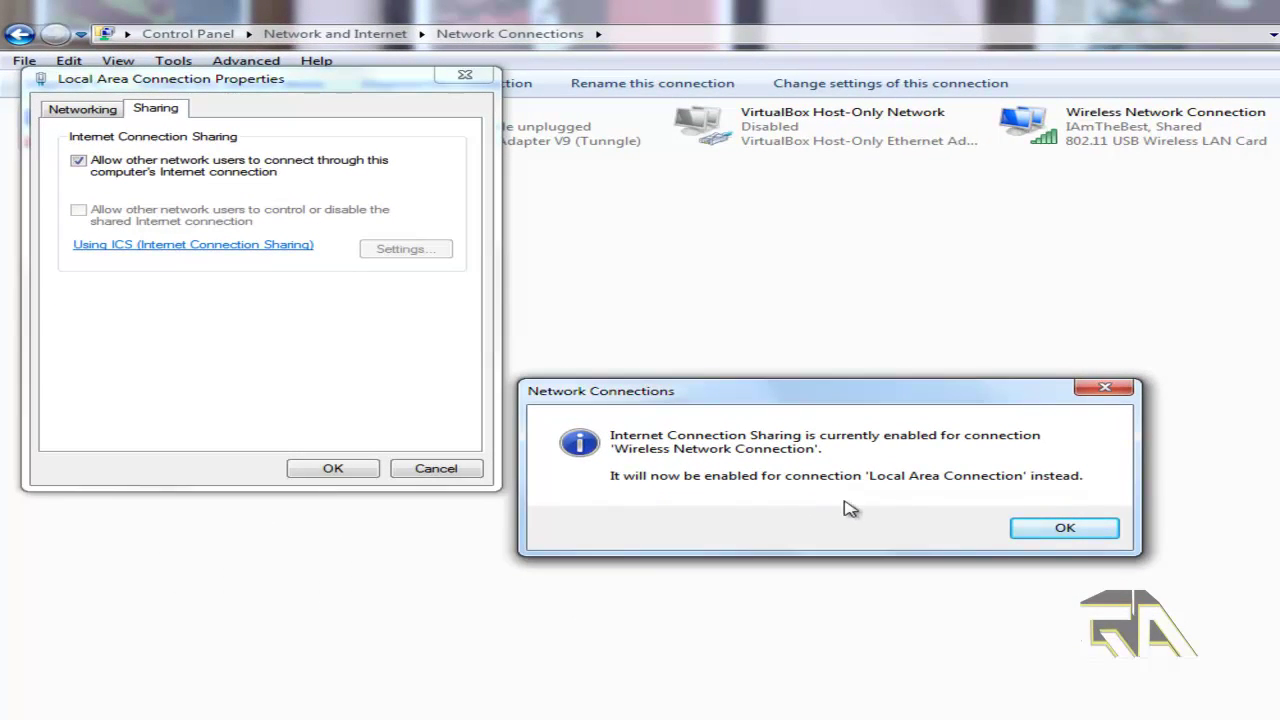
pyautogui.click(1091, 533)
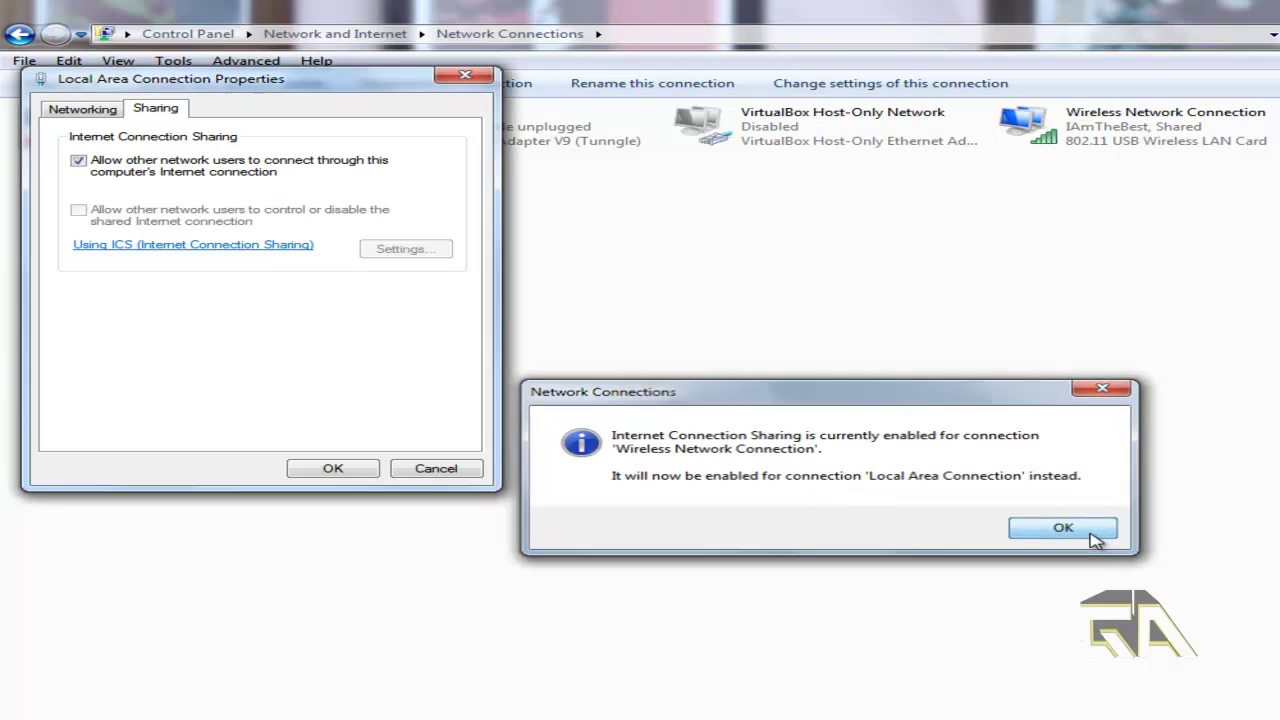
pyautogui.click(332, 468)
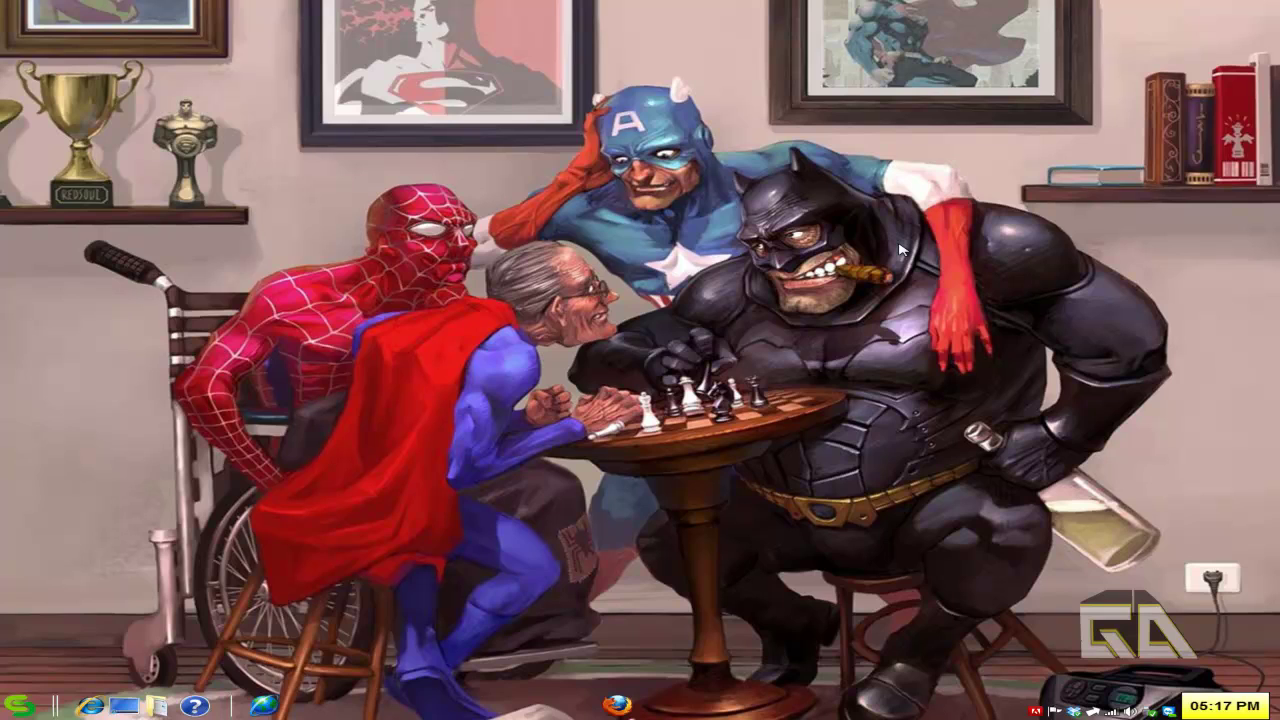
# Step: Return to the XLink Kai downloads page in Firefox and download XLink Kai: Evolution 7.4 for Windows
pyautogui.click(622, 707)
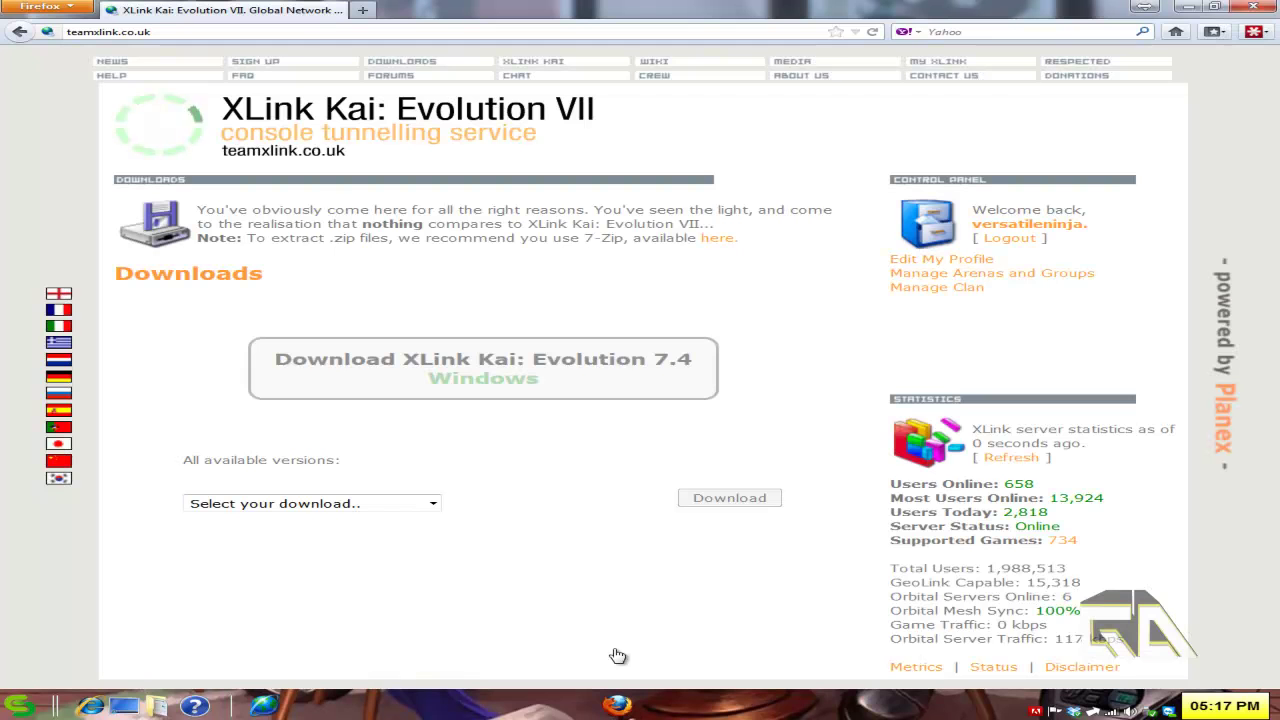
pyautogui.click(483, 368)
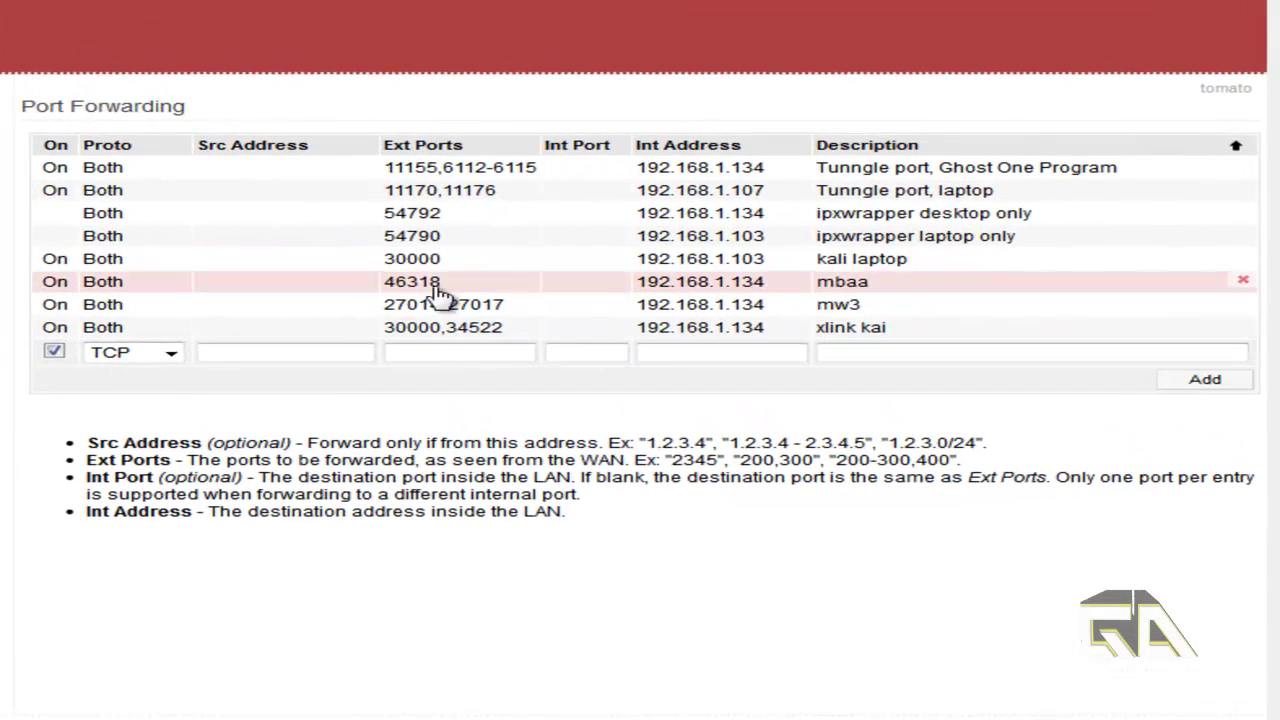
# Step: Set the internal address of the "kali laptop" port forwarding rule to 192.168.1.134, keeping the protocol Both, and save the router settings
pyautogui.click(140, 268)
pyautogui.click(172, 262)
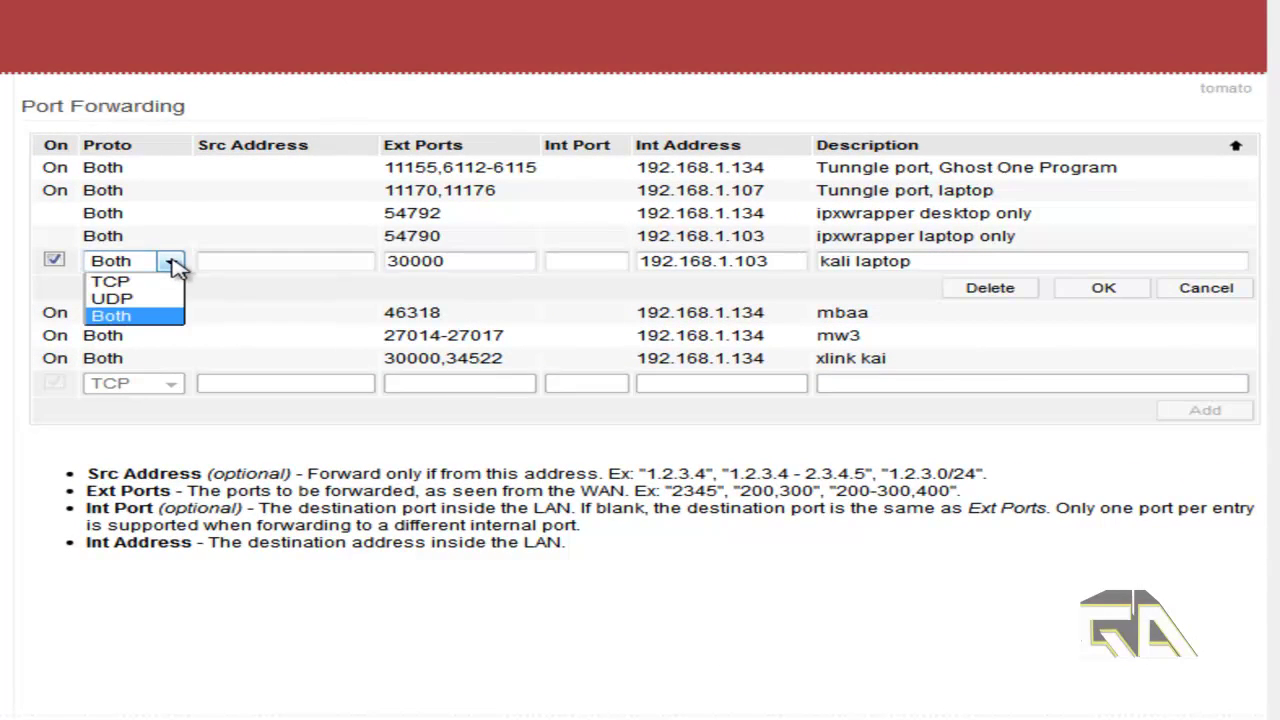
pyautogui.click(170, 262)
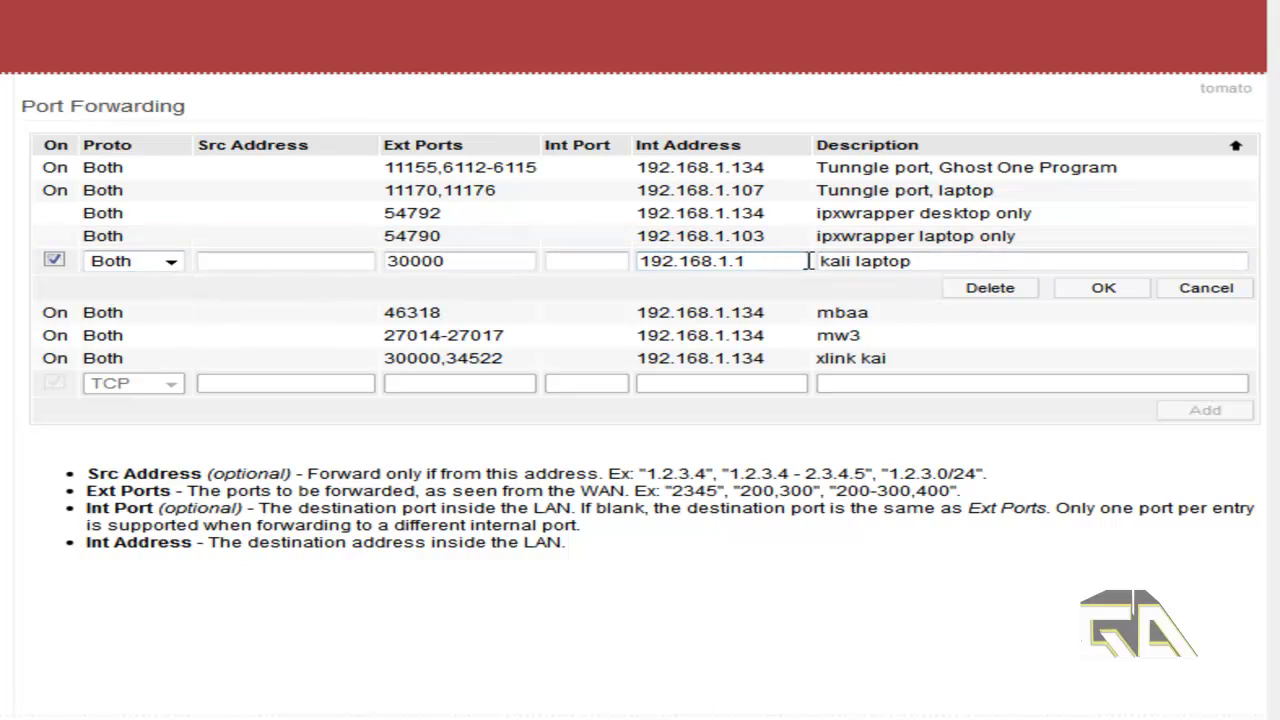
pyautogui.write('34')
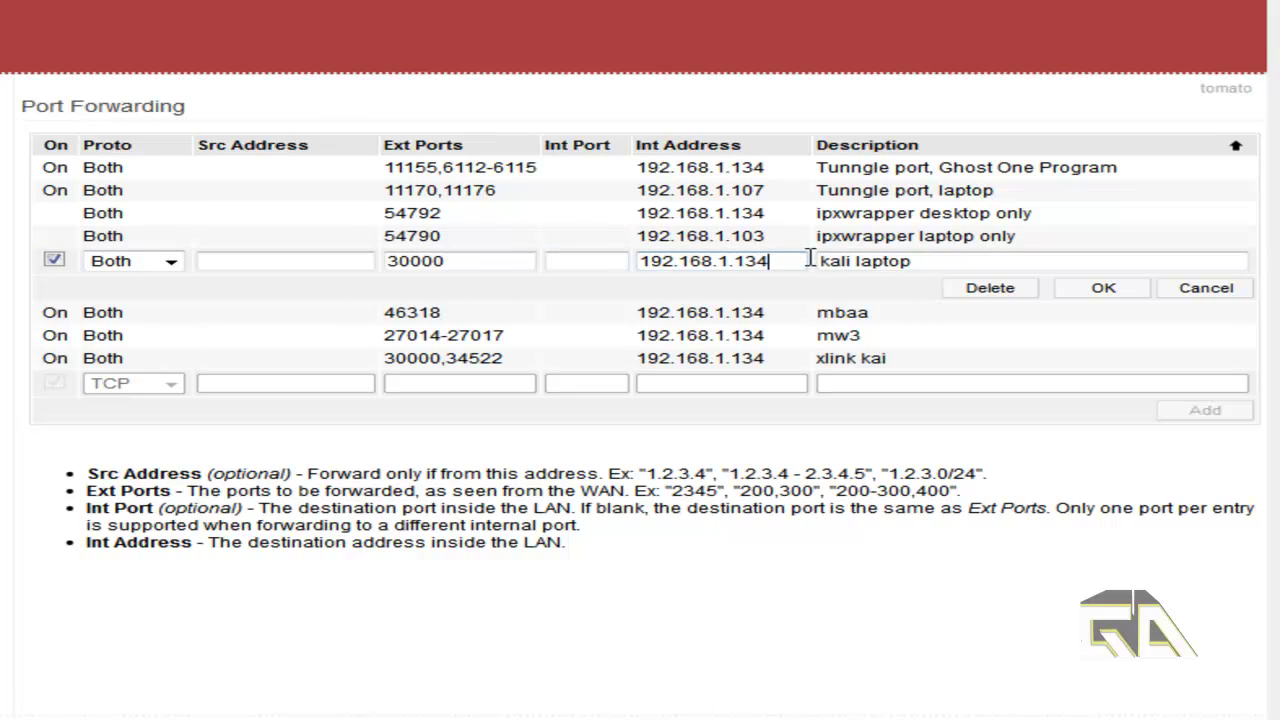
pyautogui.click(1112, 290)
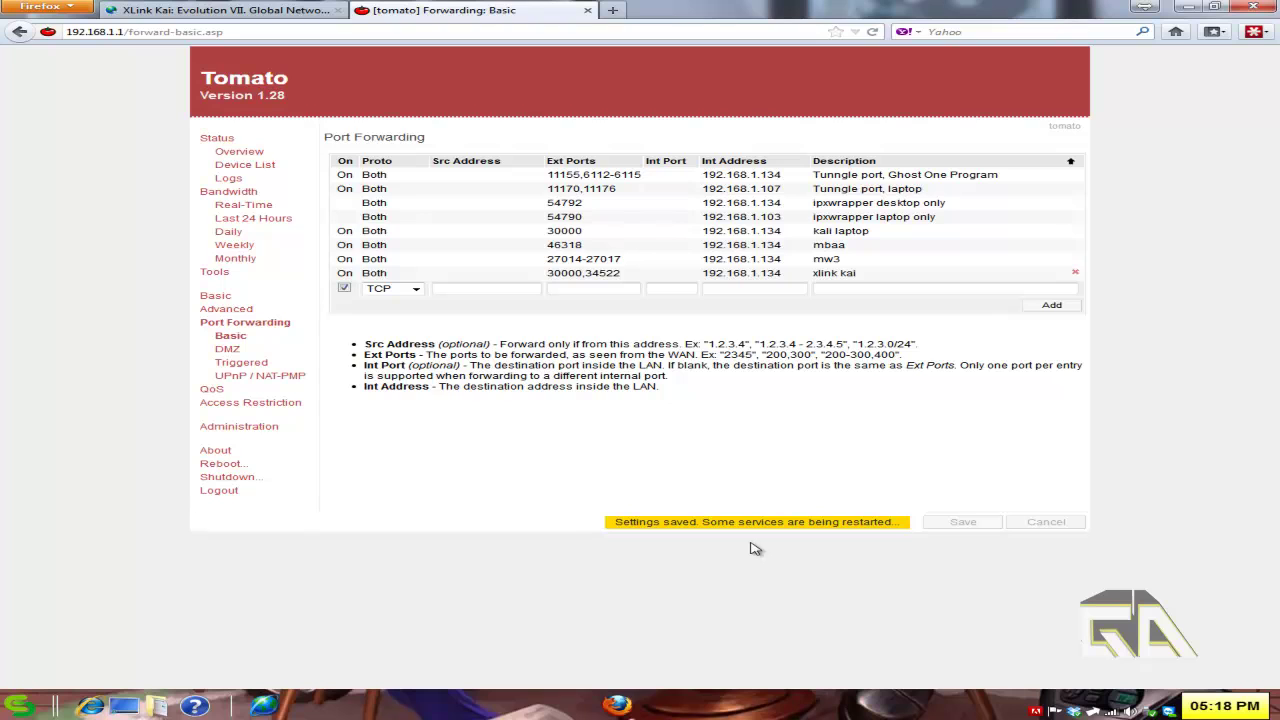
pyautogui.click(268, 12)
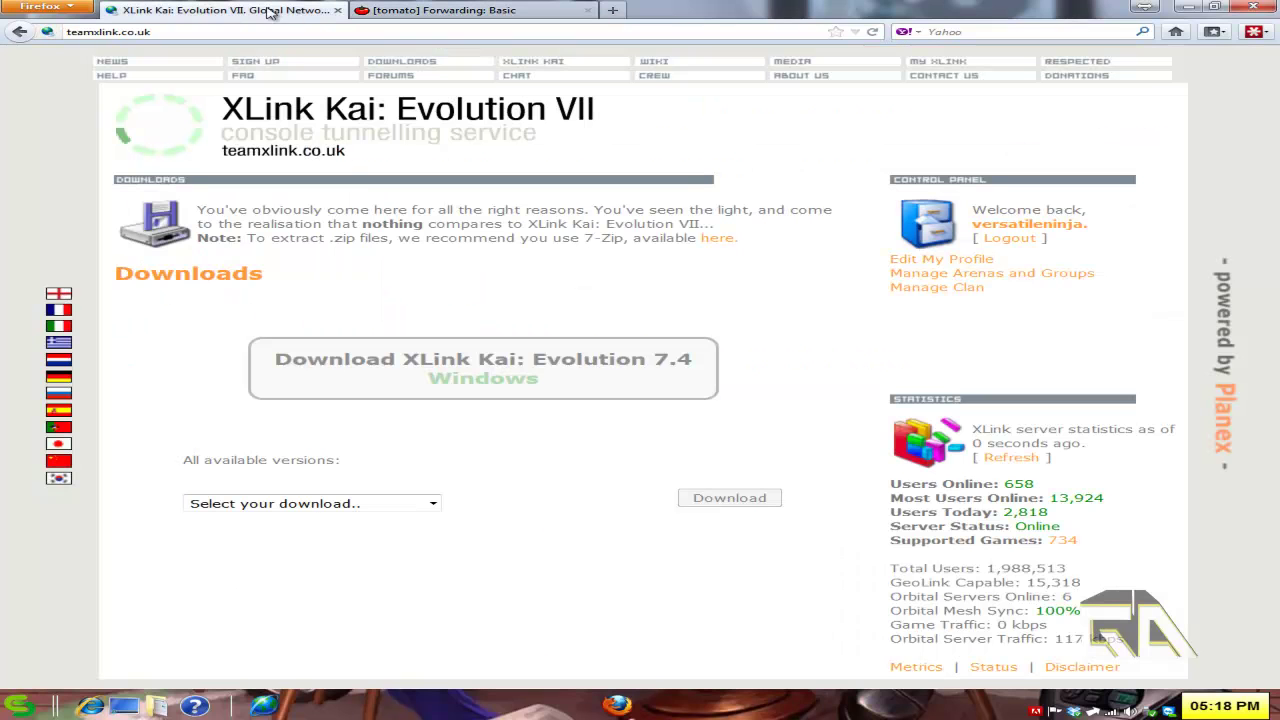
pyautogui.click(1193, 12)
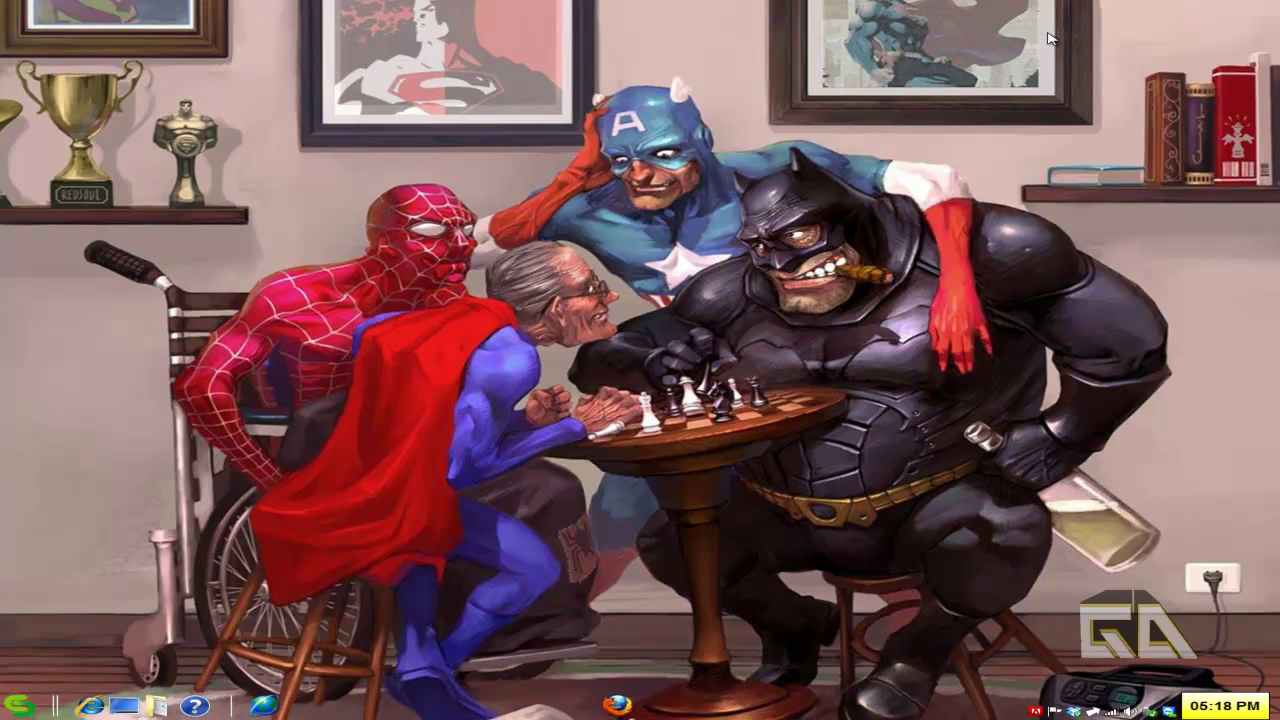
pyautogui.hotkey('alt', 'space')
pyautogui.write('con')
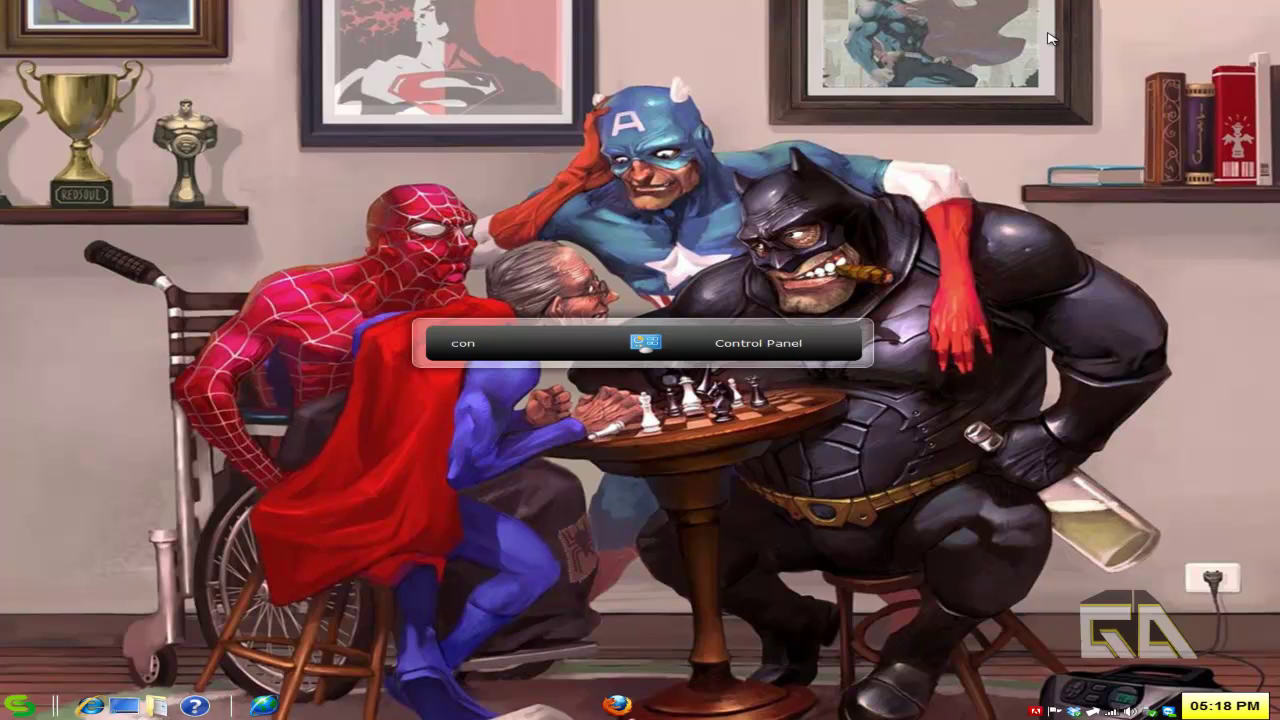
pyautogui.press('BackSpace')
pyautogui.press('BackSpace')
pyautogui.press('BackSpace')
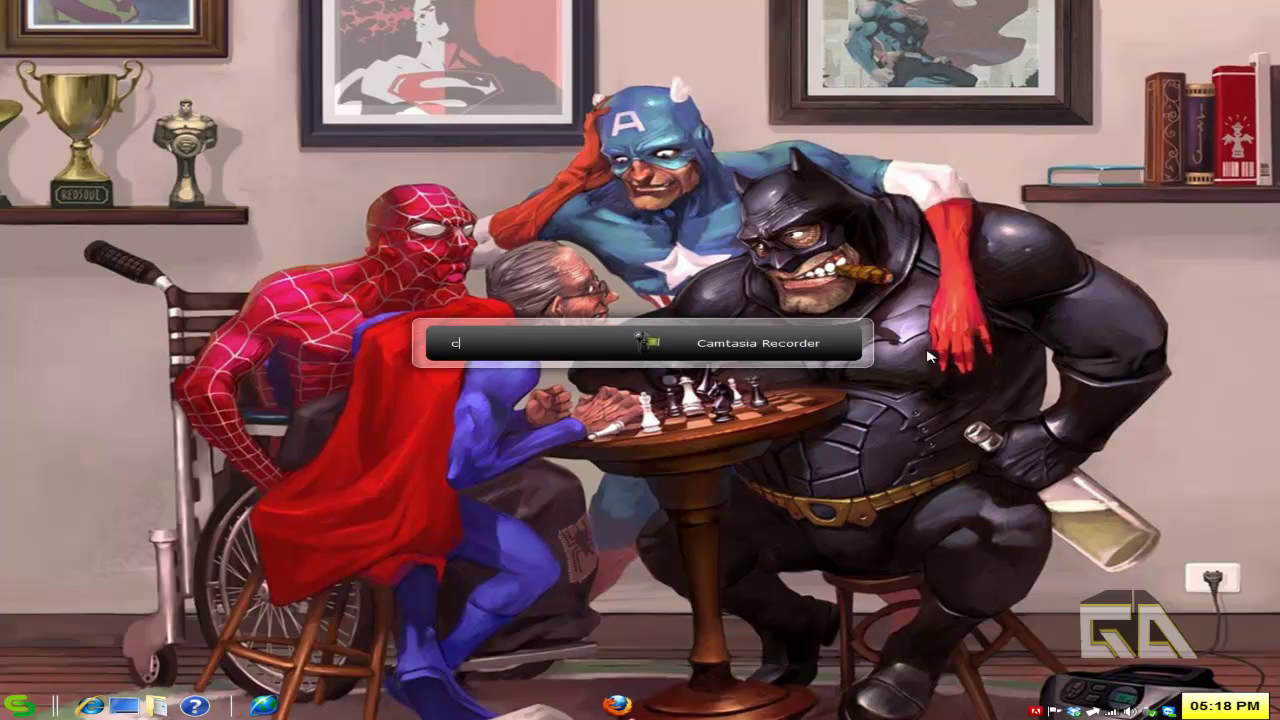
pyautogui.press('Escape')
pyautogui.rightClick(565, 432)
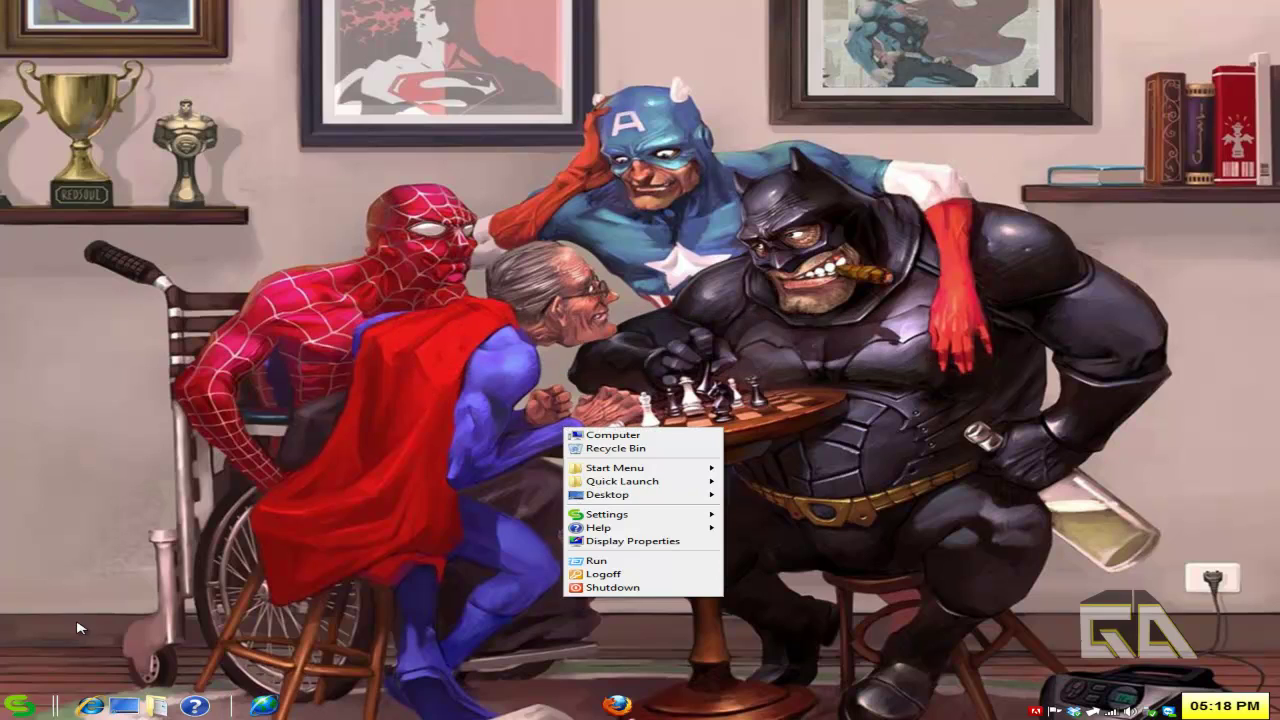
# Step: Open the properties of the Configure Kai shortcut in the XLink Kai program group
pyautogui.click(28, 712)
pyautogui.click(28, 712)
pyautogui.moveTo(150, 582)
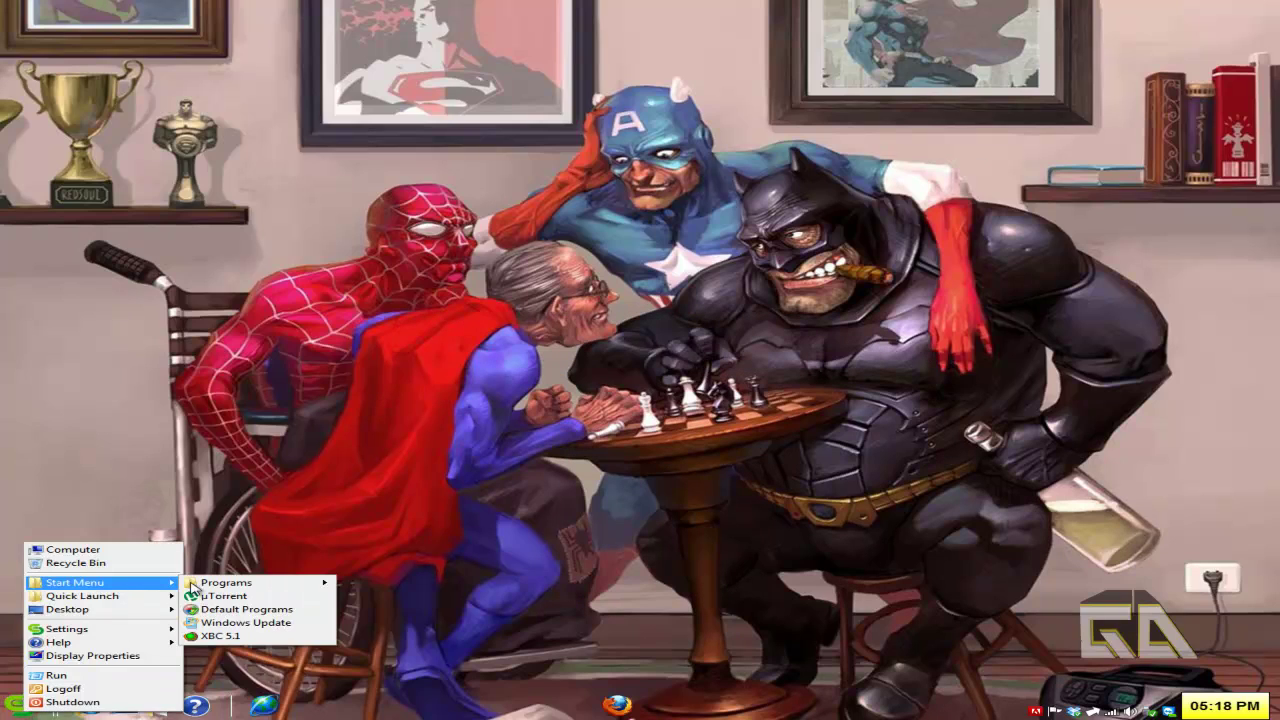
pyautogui.moveTo(212, 585)
pyautogui.moveTo(430, 714)
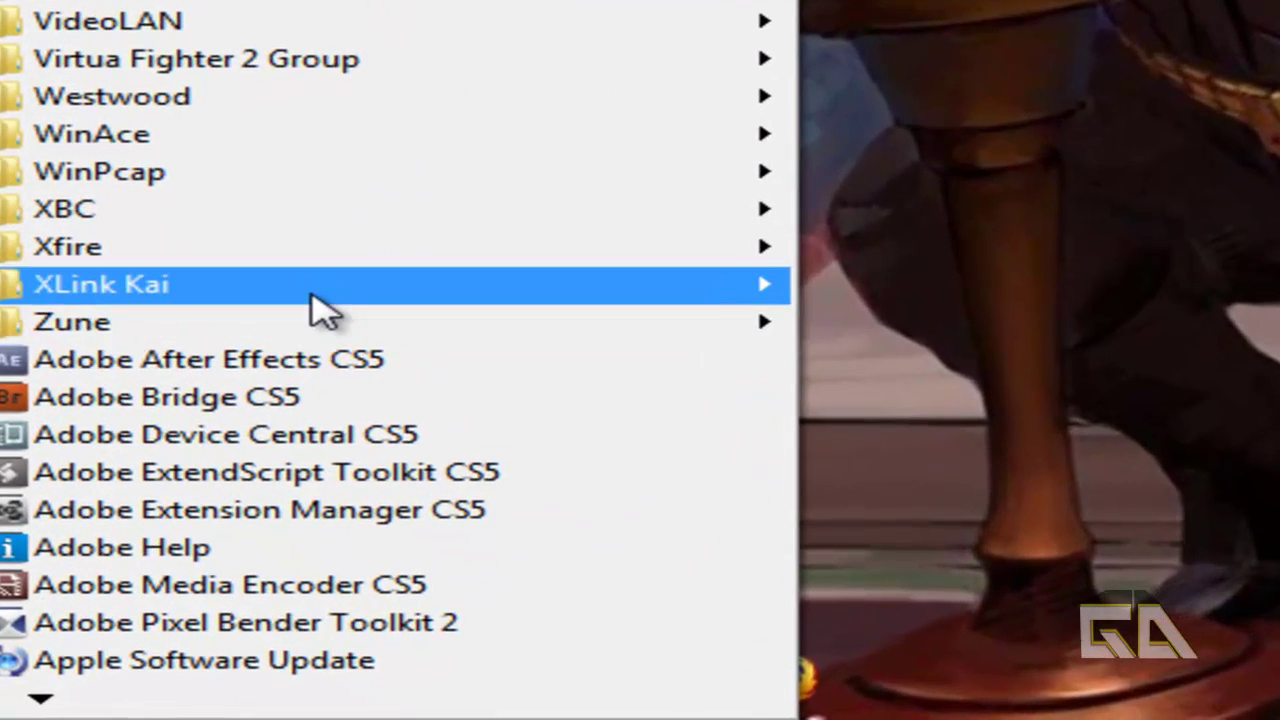
pyautogui.moveTo(445, 551)
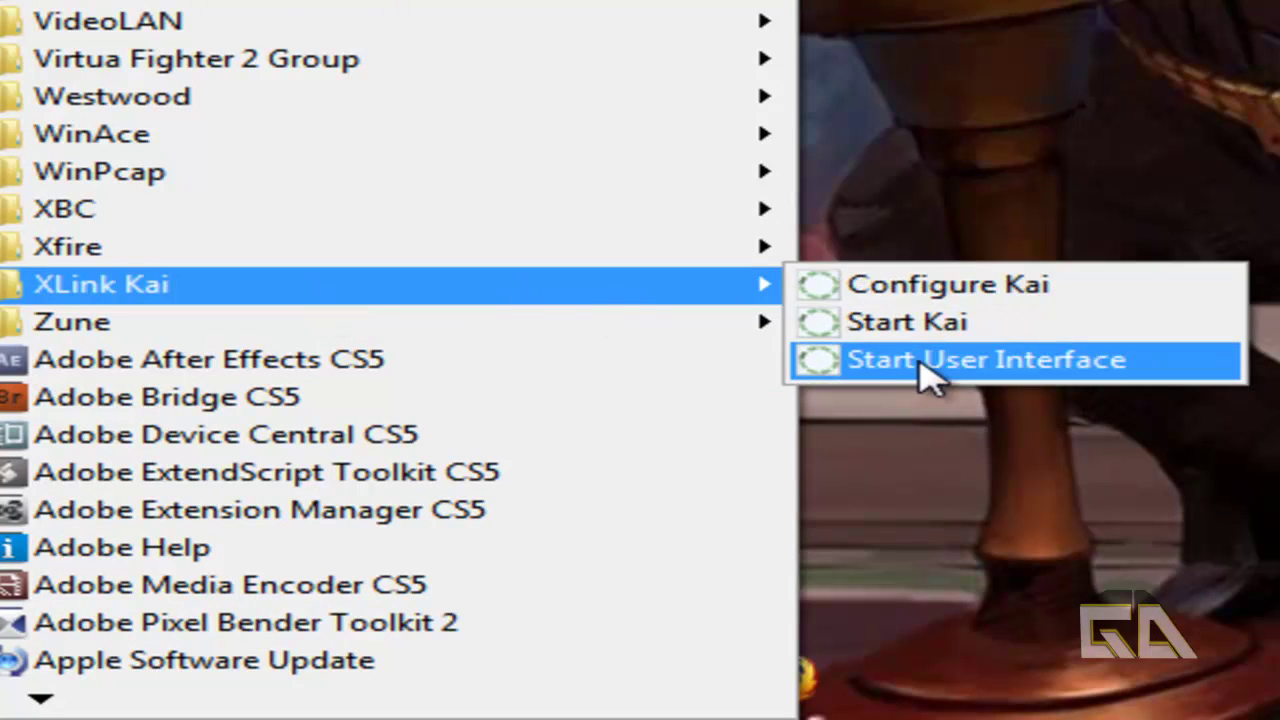
pyautogui.rightClick(975, 289)
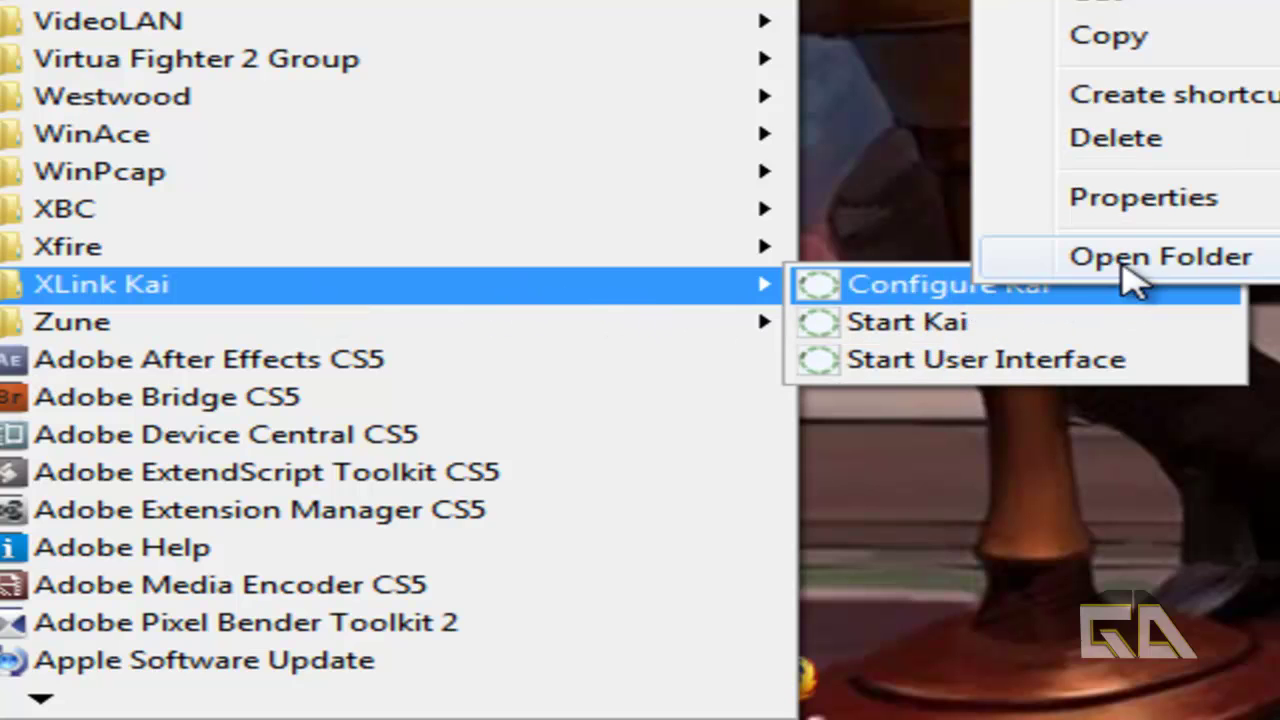
pyautogui.click(1203, 196)
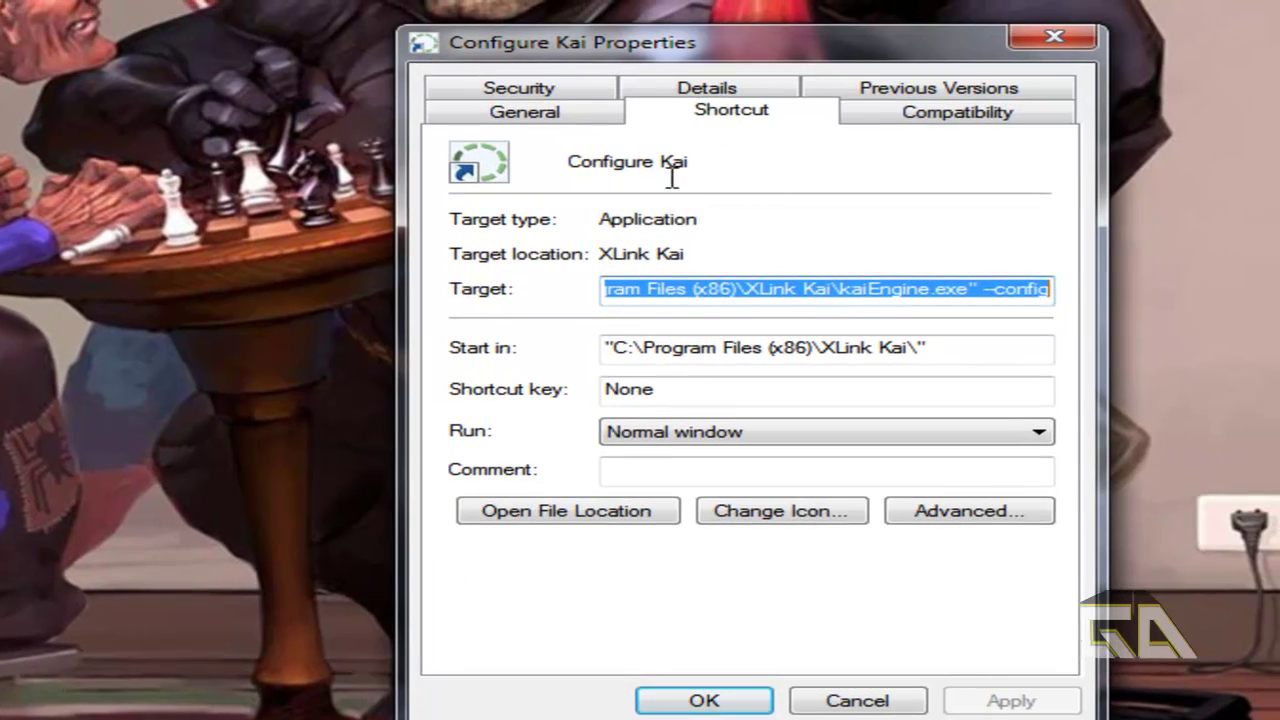
# Step: Show the compatibility settings of the Configure Kai shortcut, and launch Configure Kai with the keyboard launcher
pyautogui.click(885, 115)
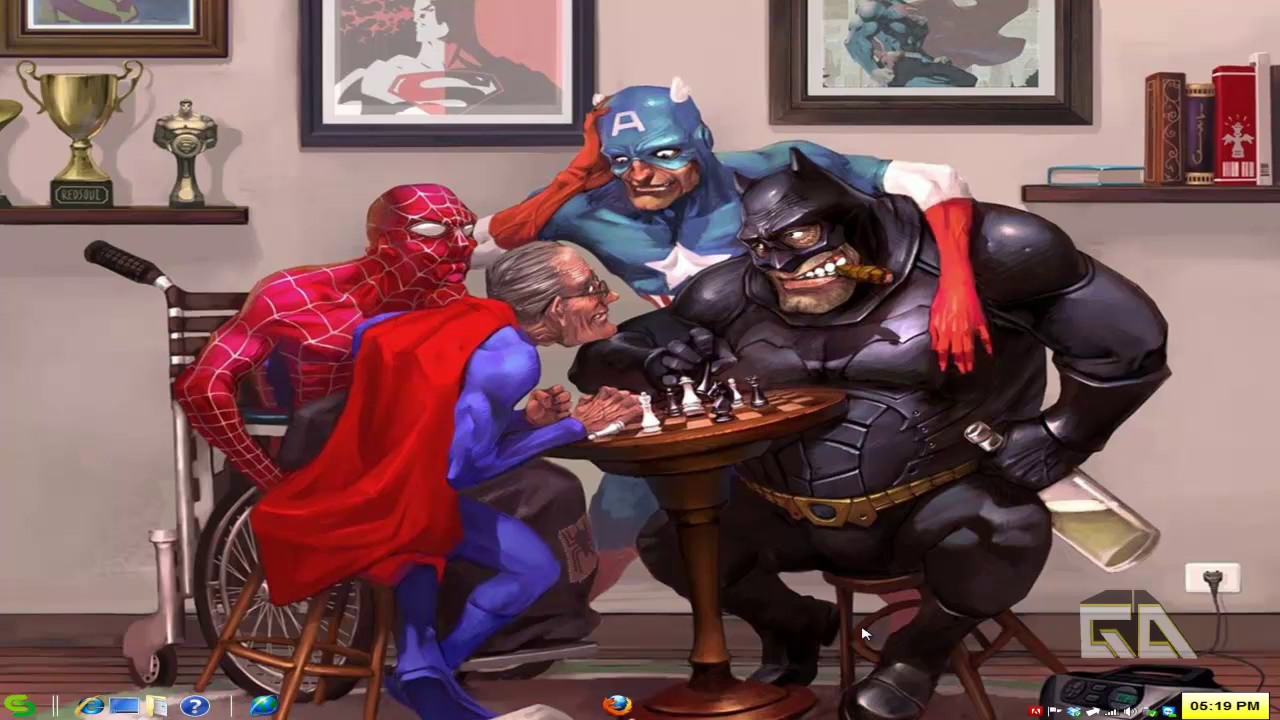
pyautogui.hotkey('alt', 'space')
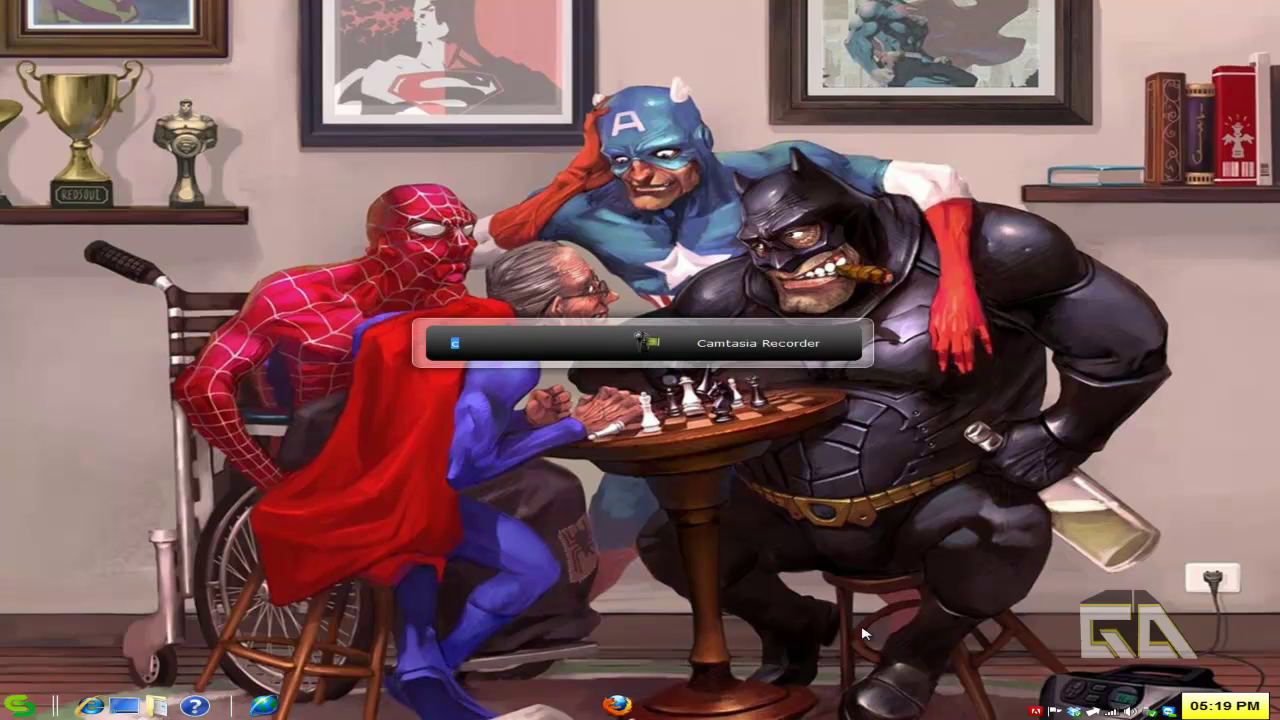
pyautogui.write('confi')
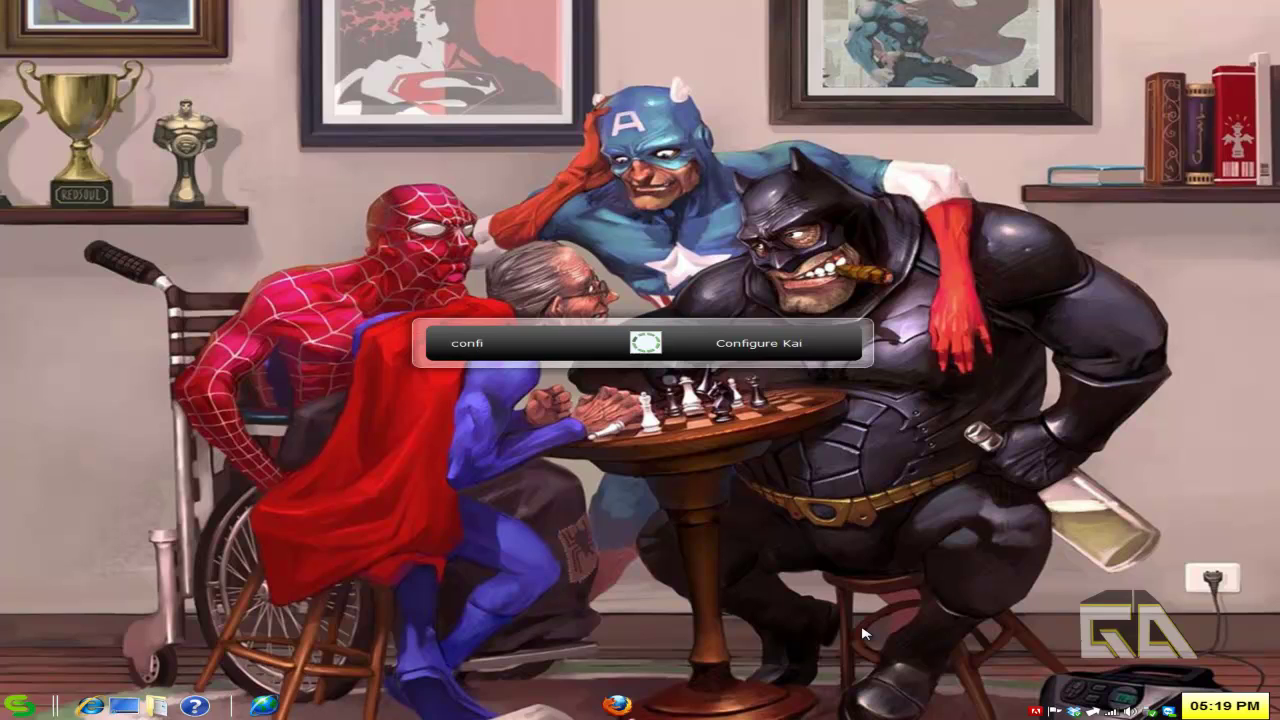
pyautogui.press('Return')
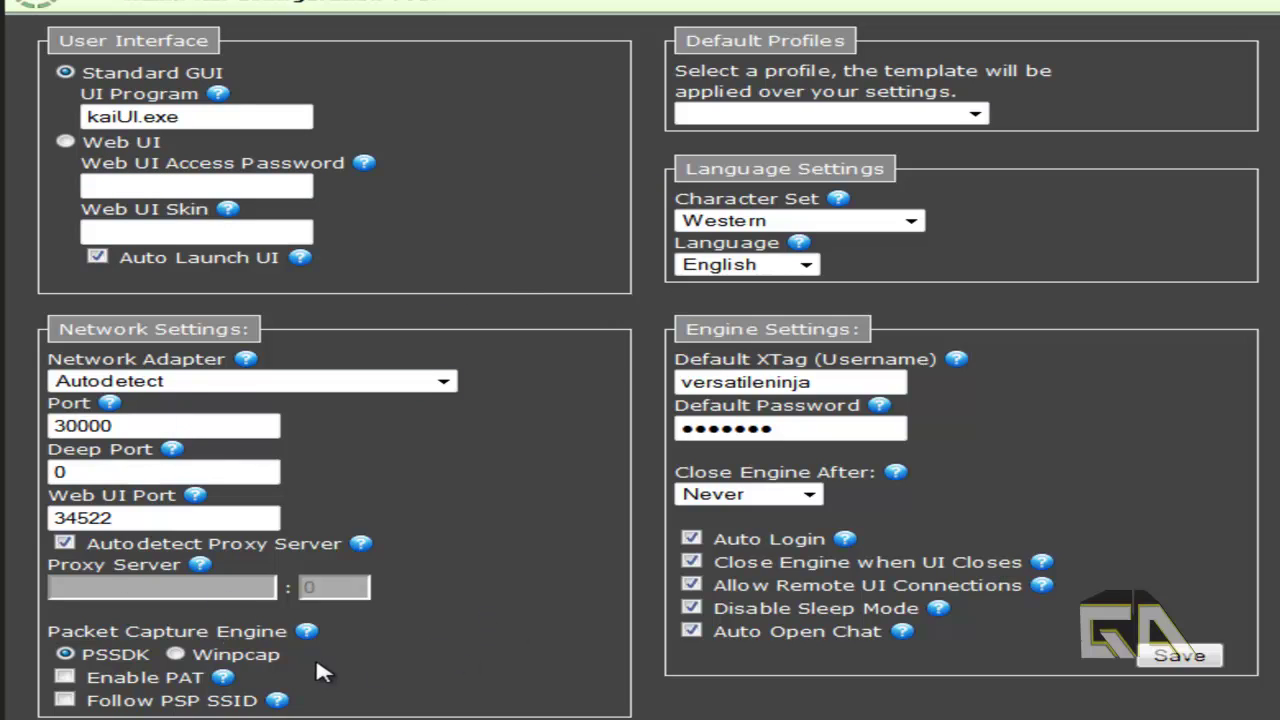
# Step: Save the engine settings with the default XTag filled in, close the XLink Kai Configuration Tool page and minimize Firefox
pyautogui.click(833, 386)
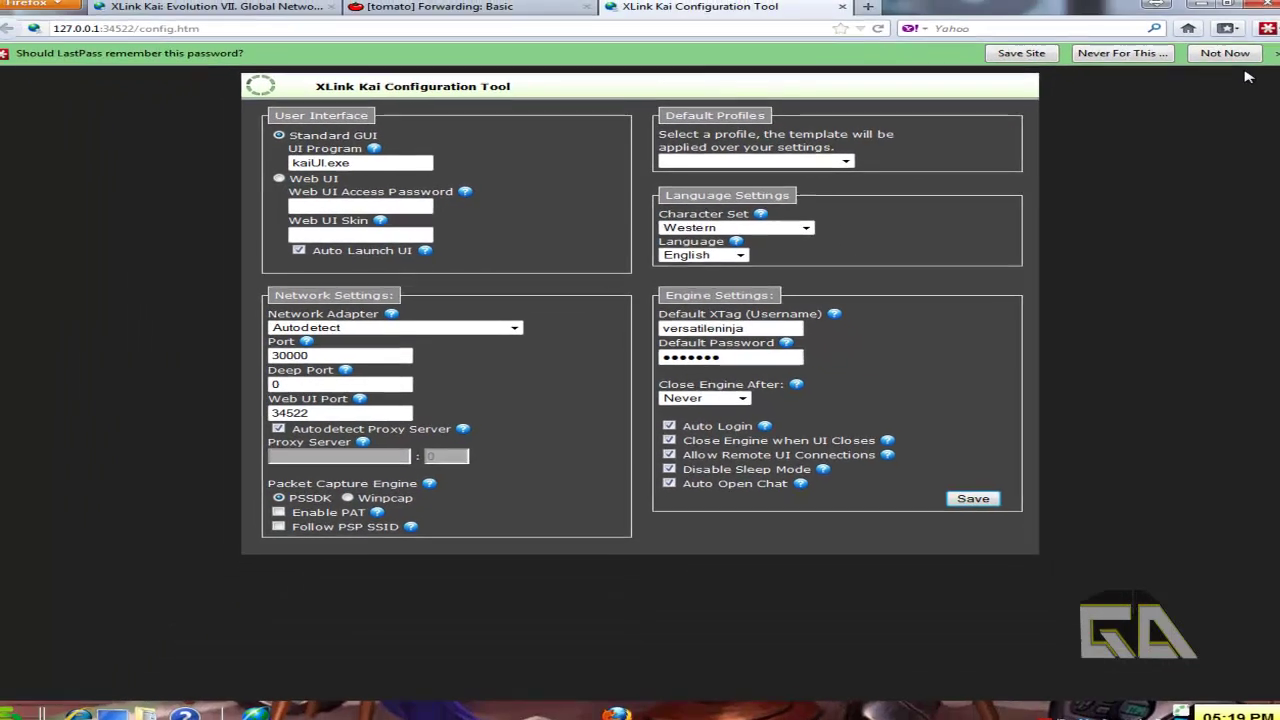
pyautogui.hotkey('ctrl', 'w')
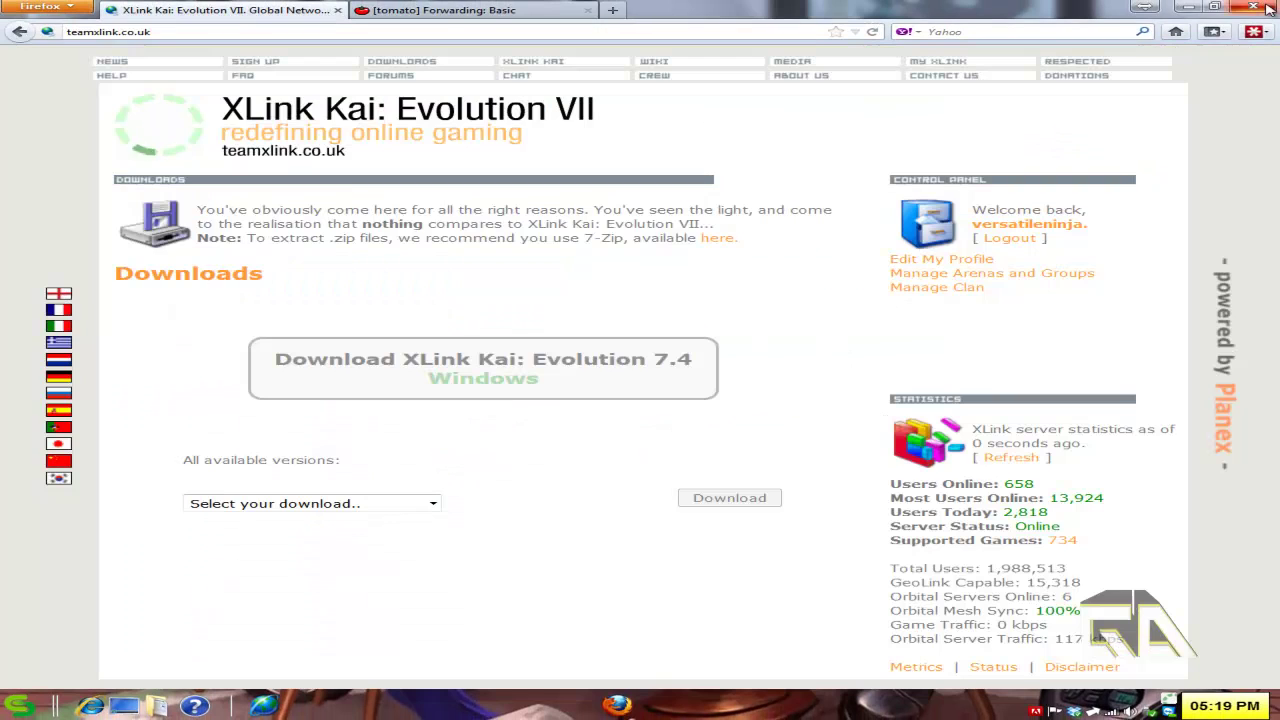
pyautogui.click(1188, 7)
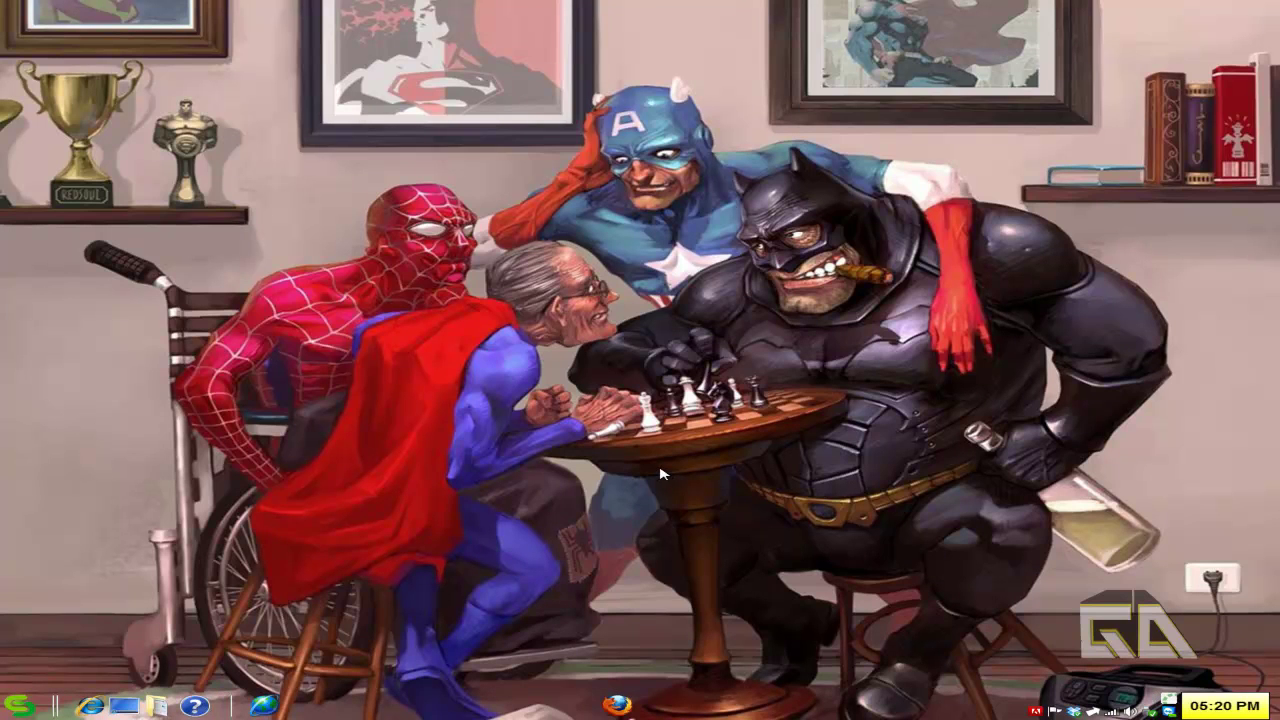
# Step: Launch Start Kai with the keyboard launcher and maximize the XLink Kai Evolution VII window
pyautogui.hotkey('alt', 'space')
pyautogui.write('start')
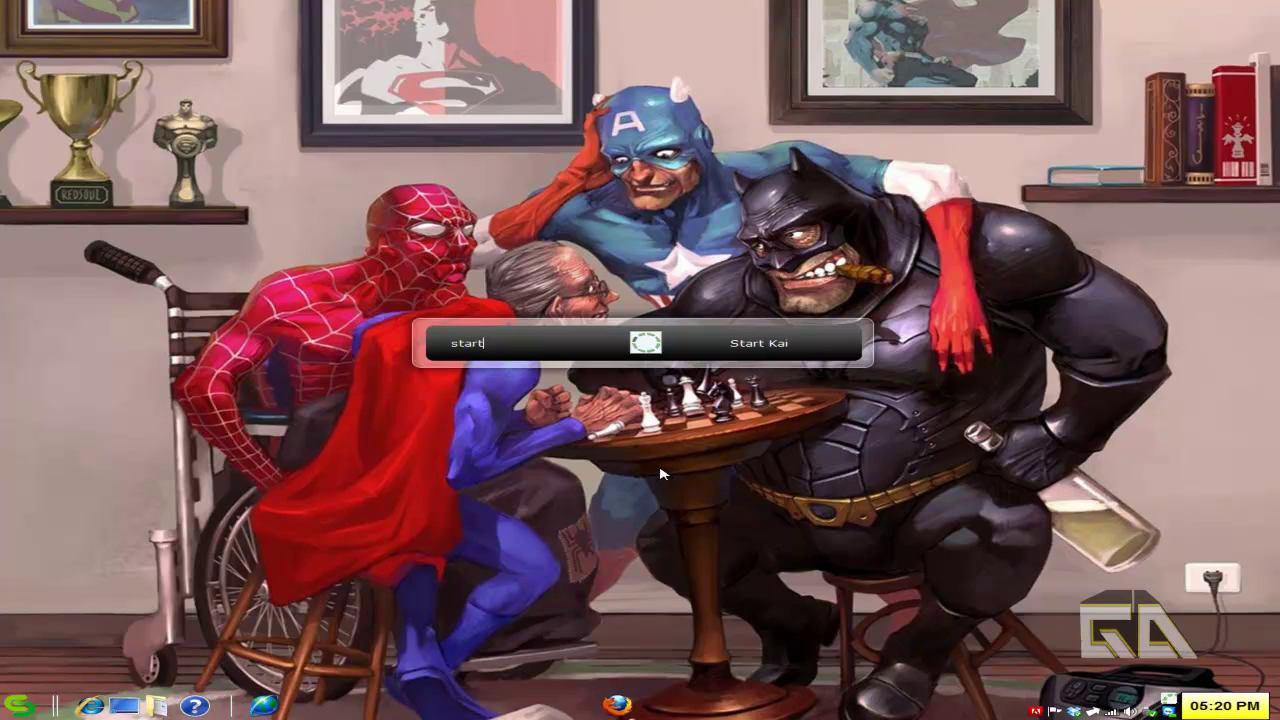
pyautogui.press('Return')
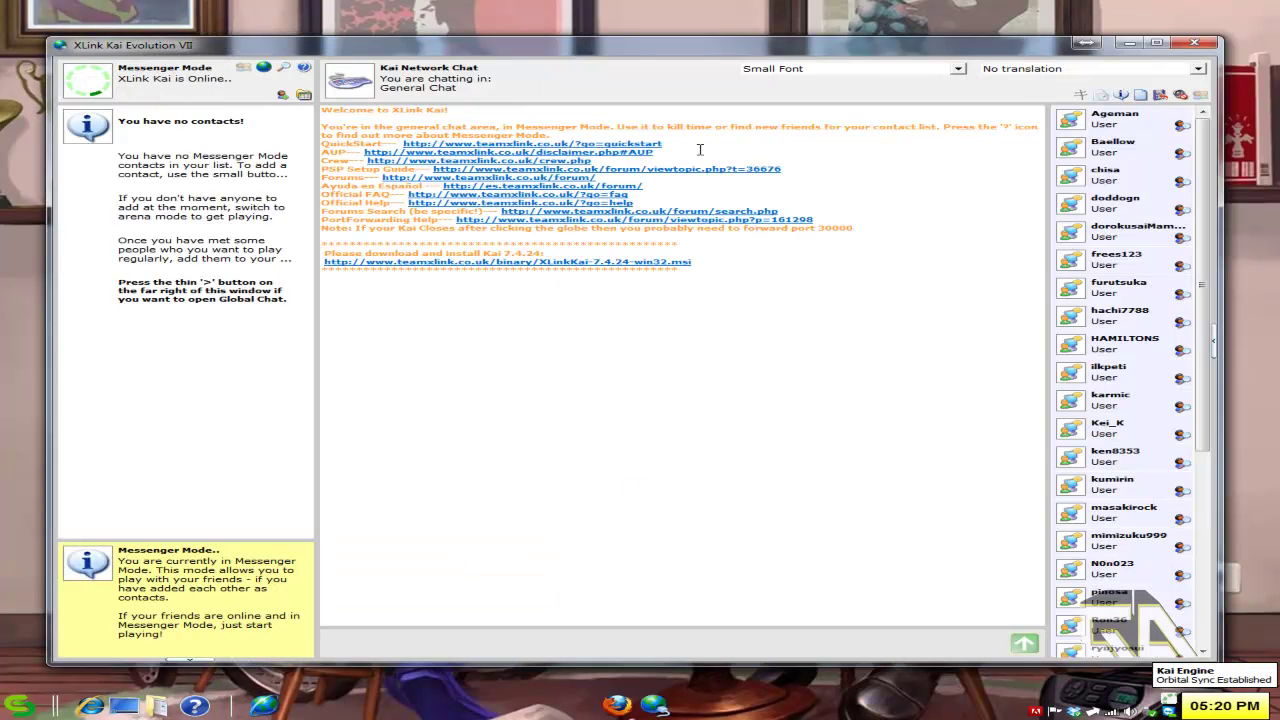
pyautogui.doubleClick(813, 47)
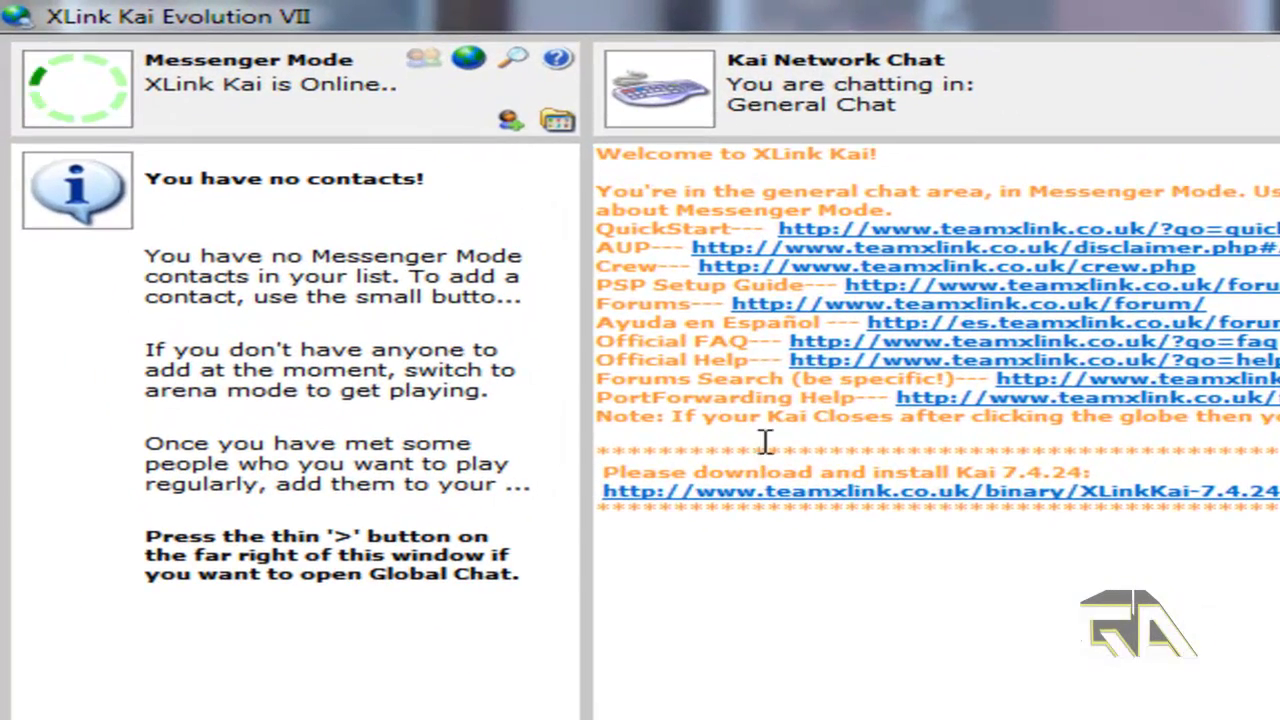
# Step: Examine the connection details in Diagnostics Mode and return to Messenger Mode
pyautogui.click(517, 62)
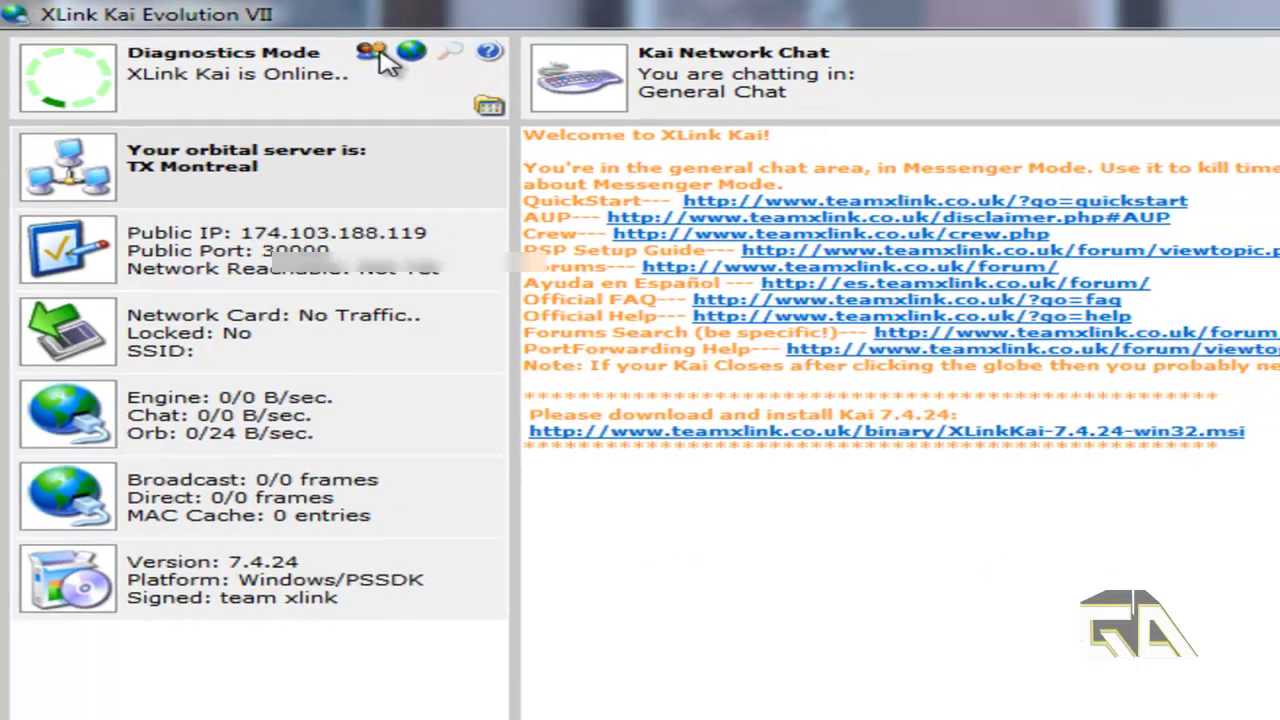
pyautogui.click(372, 52)
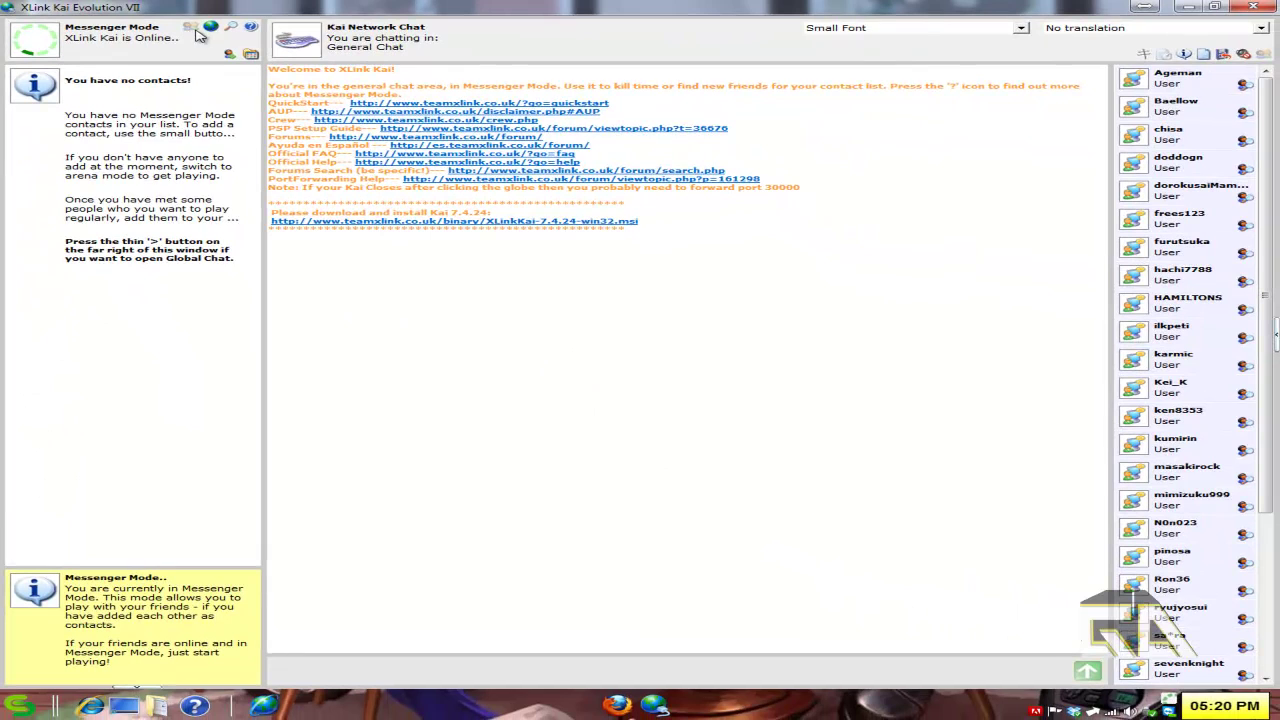
# Step: Switch to Arena Mode and open the First Person Shooter arenas for XBox
pyautogui.click(211, 29)
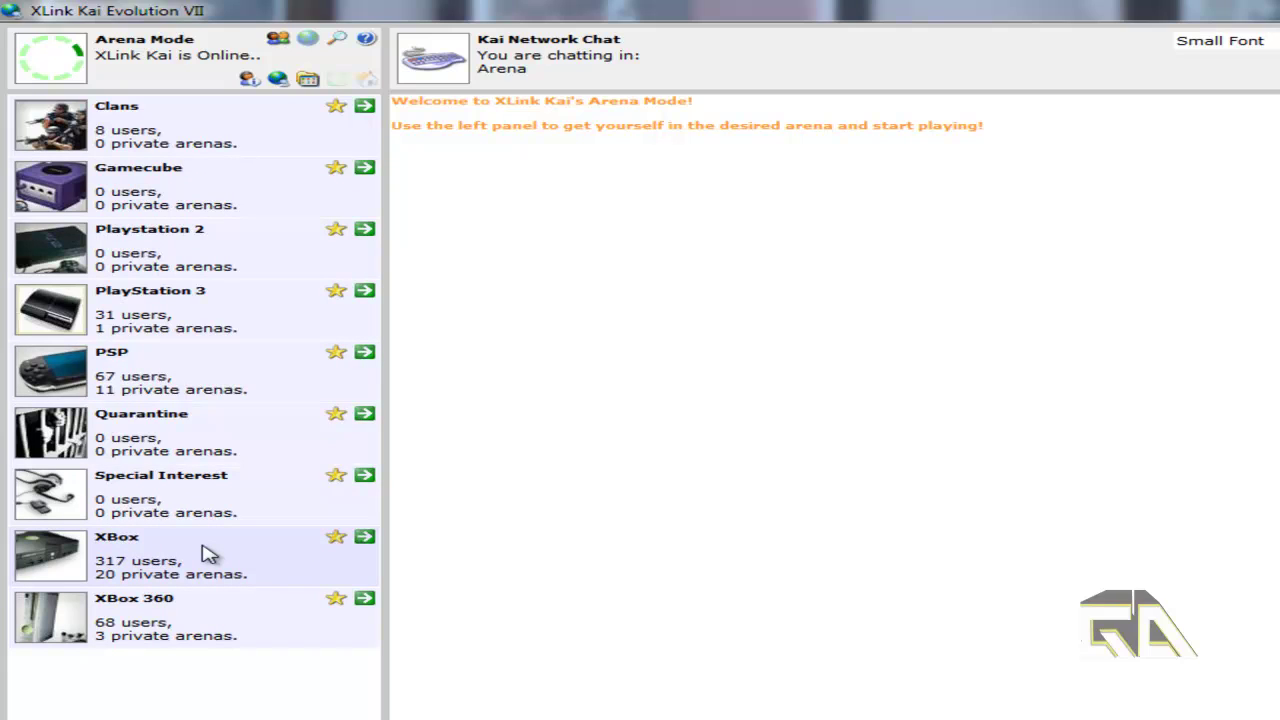
pyautogui.click(366, 541)
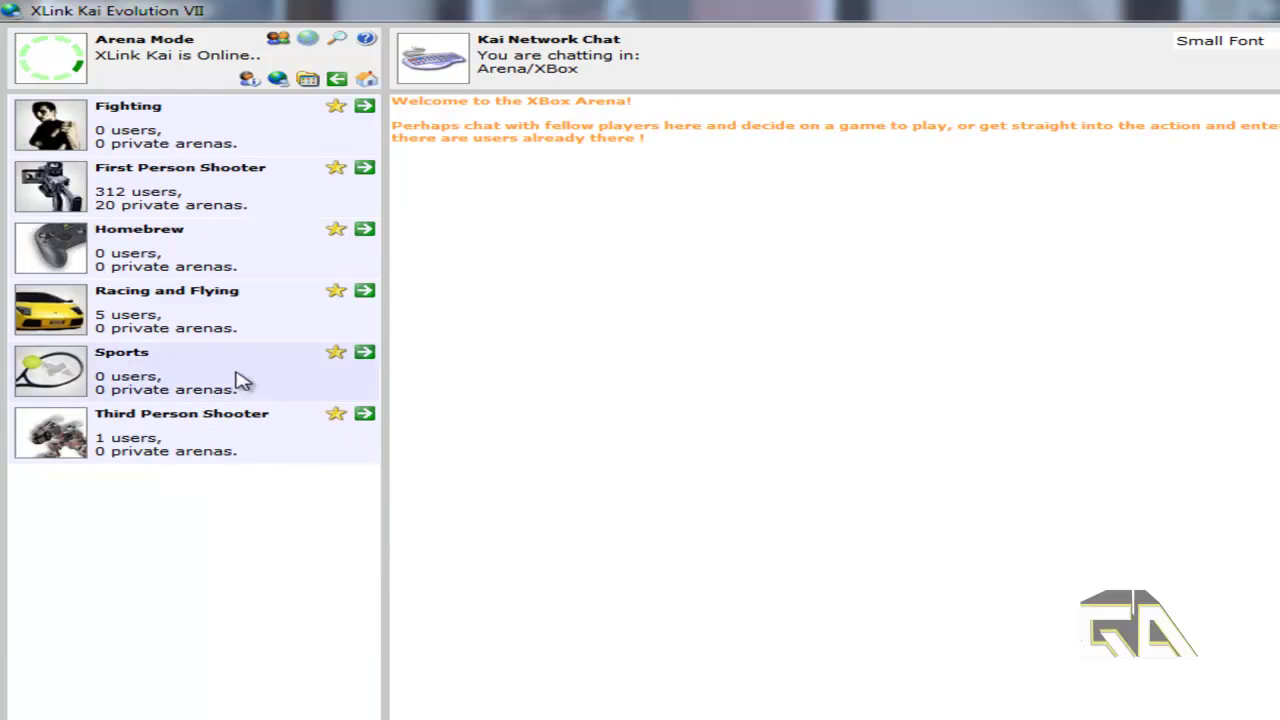
pyautogui.click(366, 168)
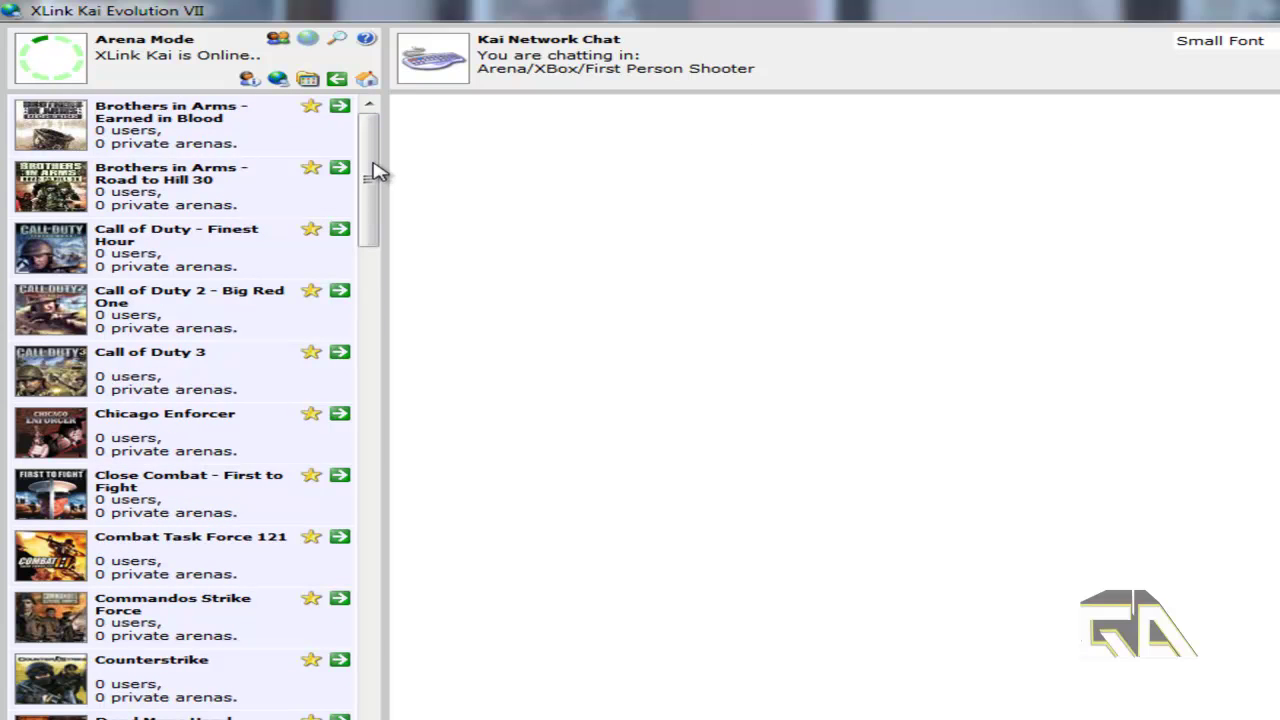
# Step: Find Halo 2 in the game list and enter its Solo Retos arena under Latin America
pyautogui.scroll(-2, 306, 300)
pyautogui.scroll(-10, 306, 318)
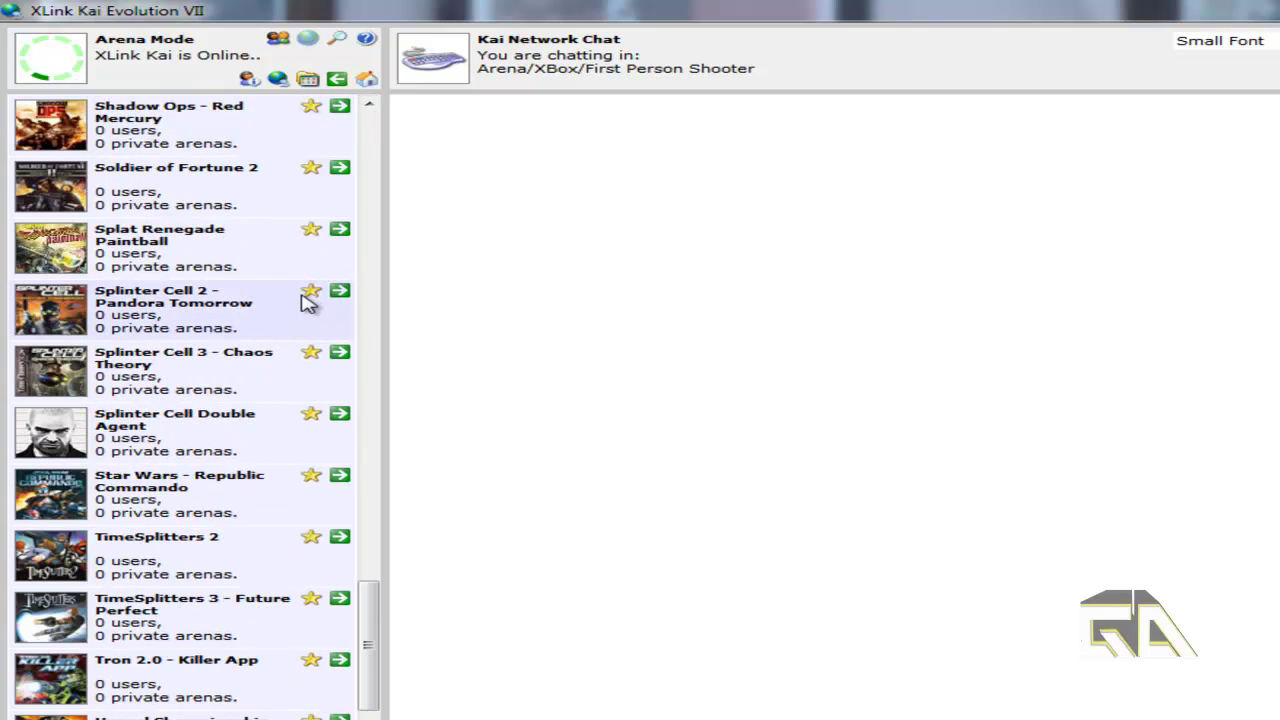
pyautogui.scroll(3, 230, 372)
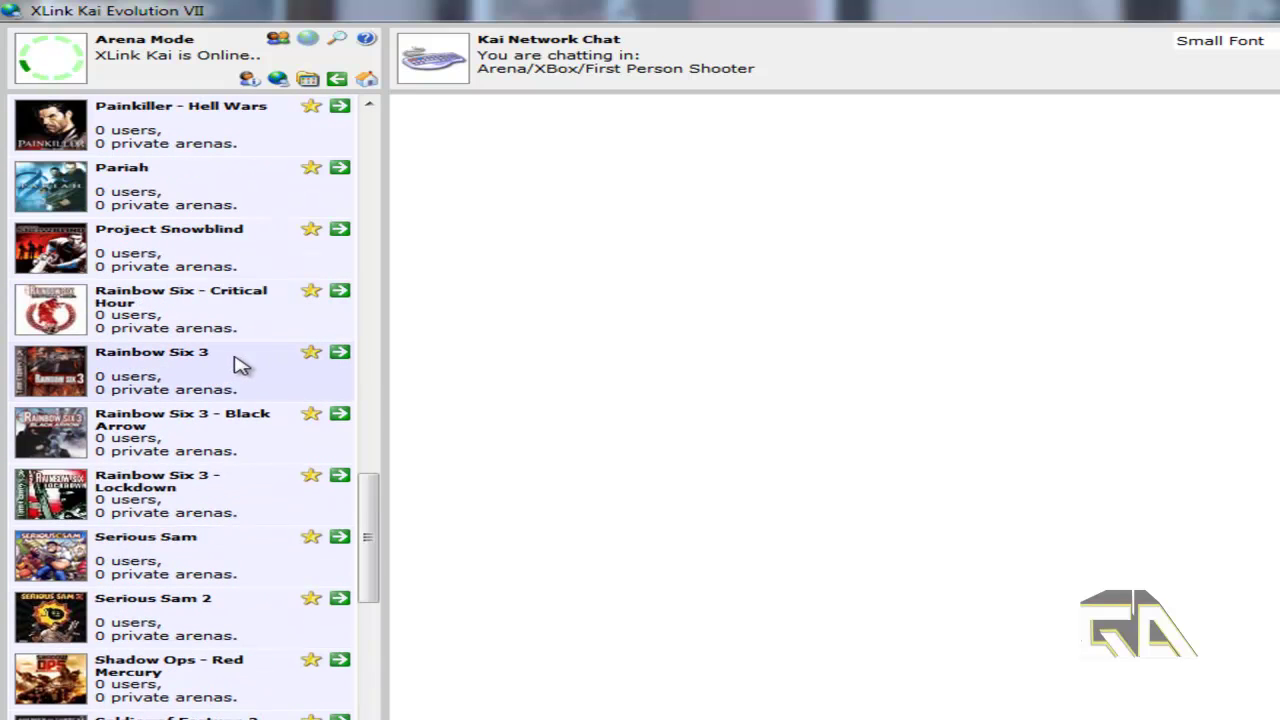
pyautogui.scroll(4, 241, 365)
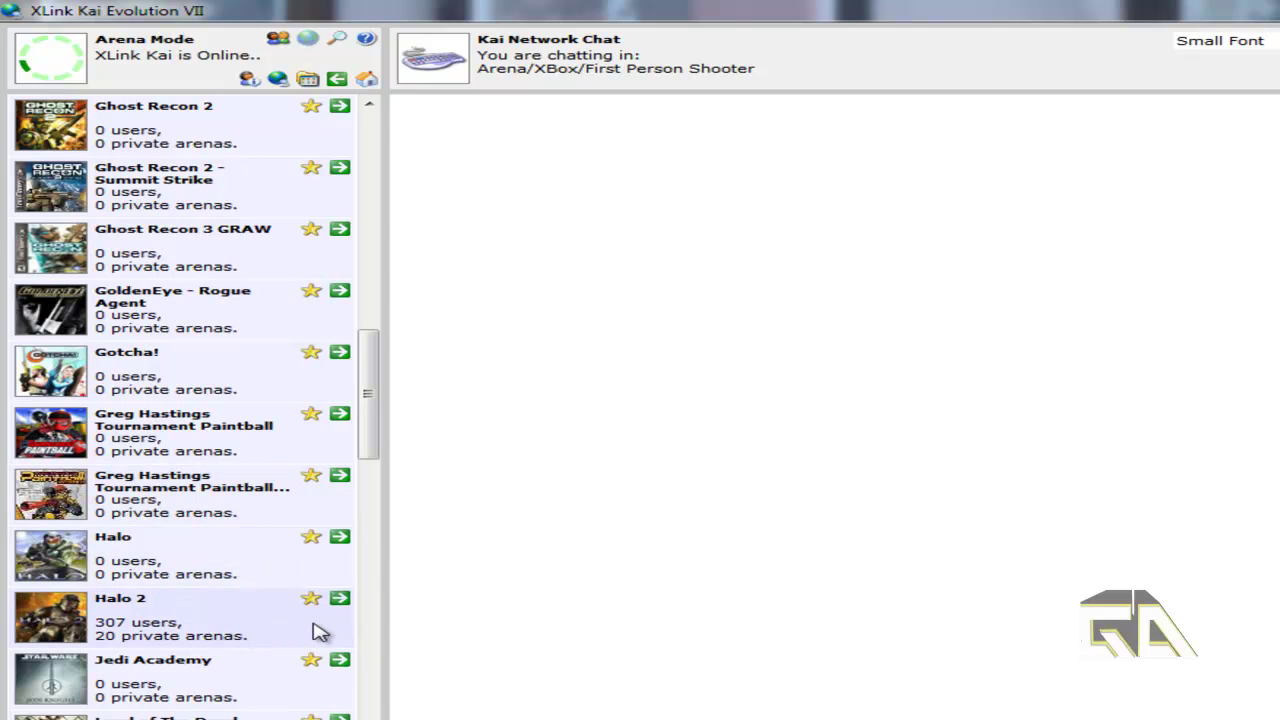
pyautogui.click(341, 600)
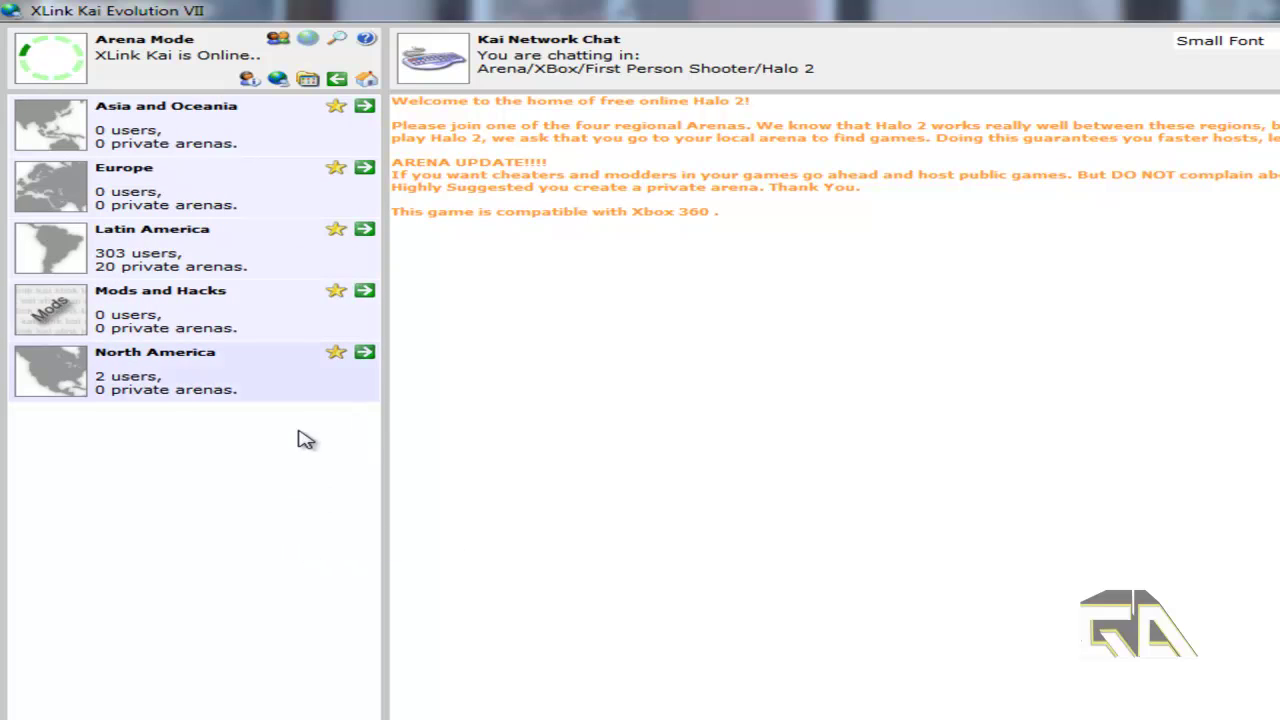
pyautogui.click(366, 232)
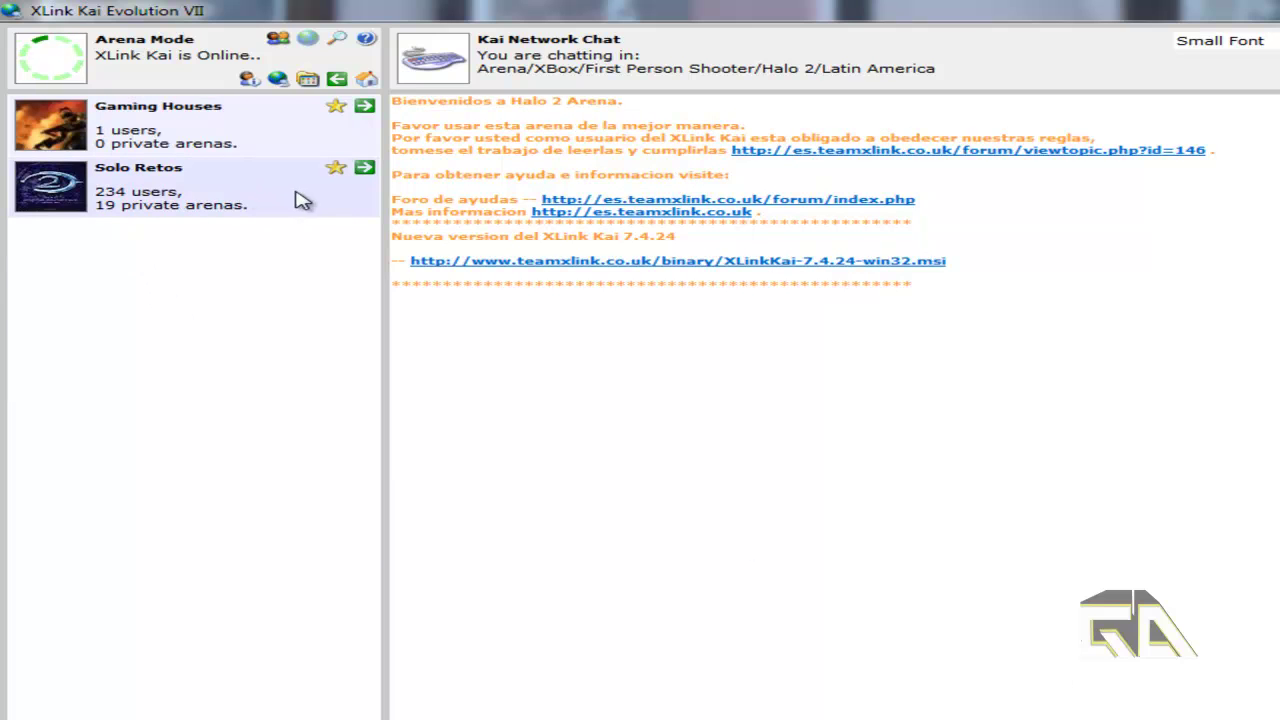
pyautogui.click(365, 168)
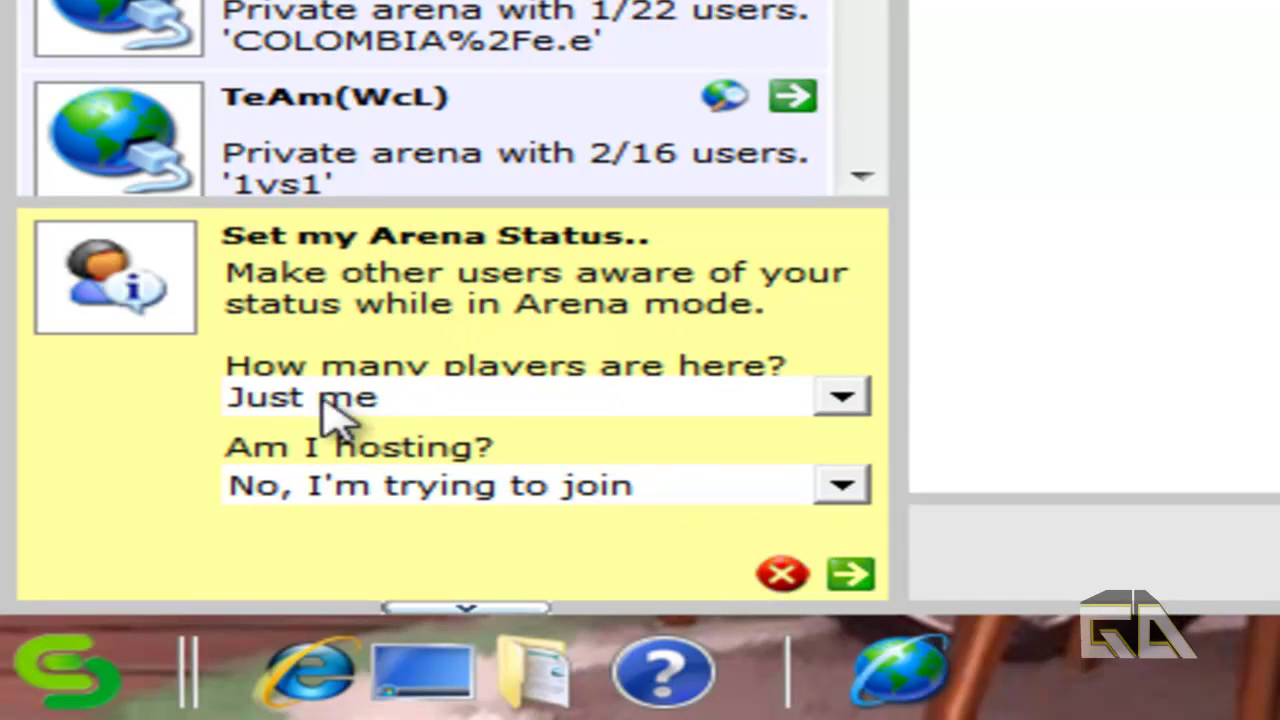
# Step: Set the arena status to "Just me" and "No, I'm trying to join", and submit it
pyautogui.click(675, 397)
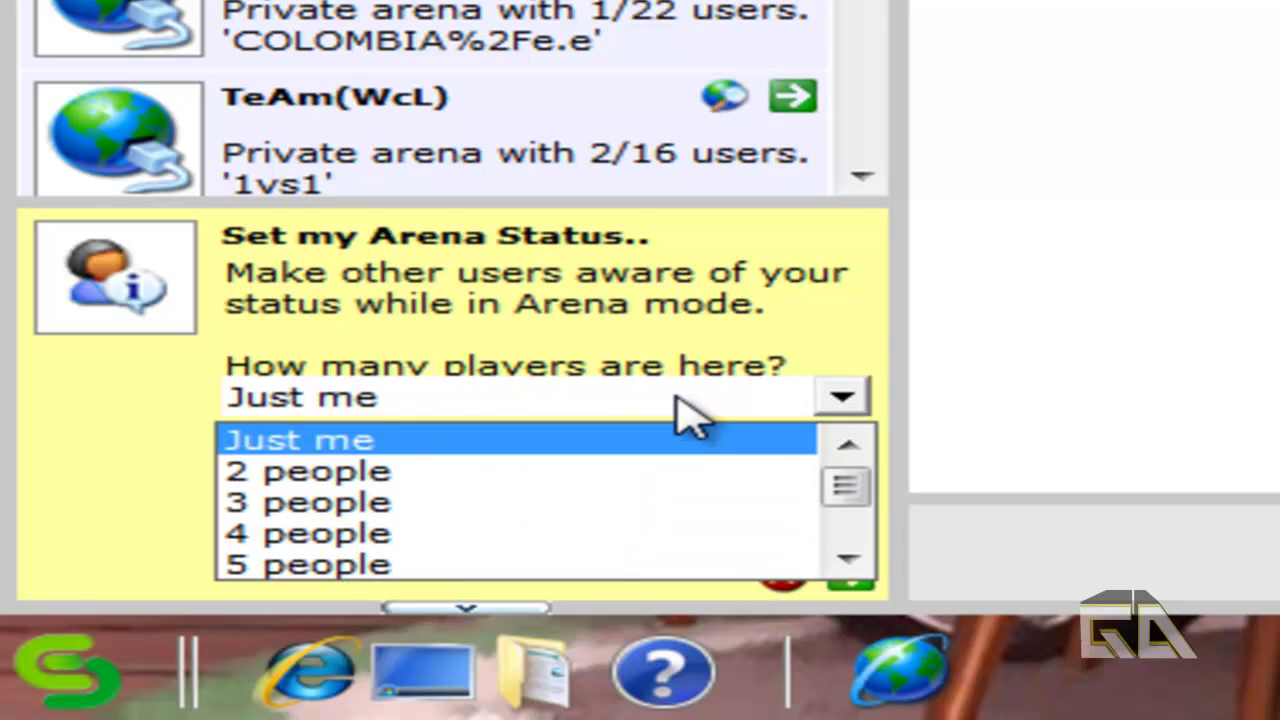
pyautogui.click(675, 400)
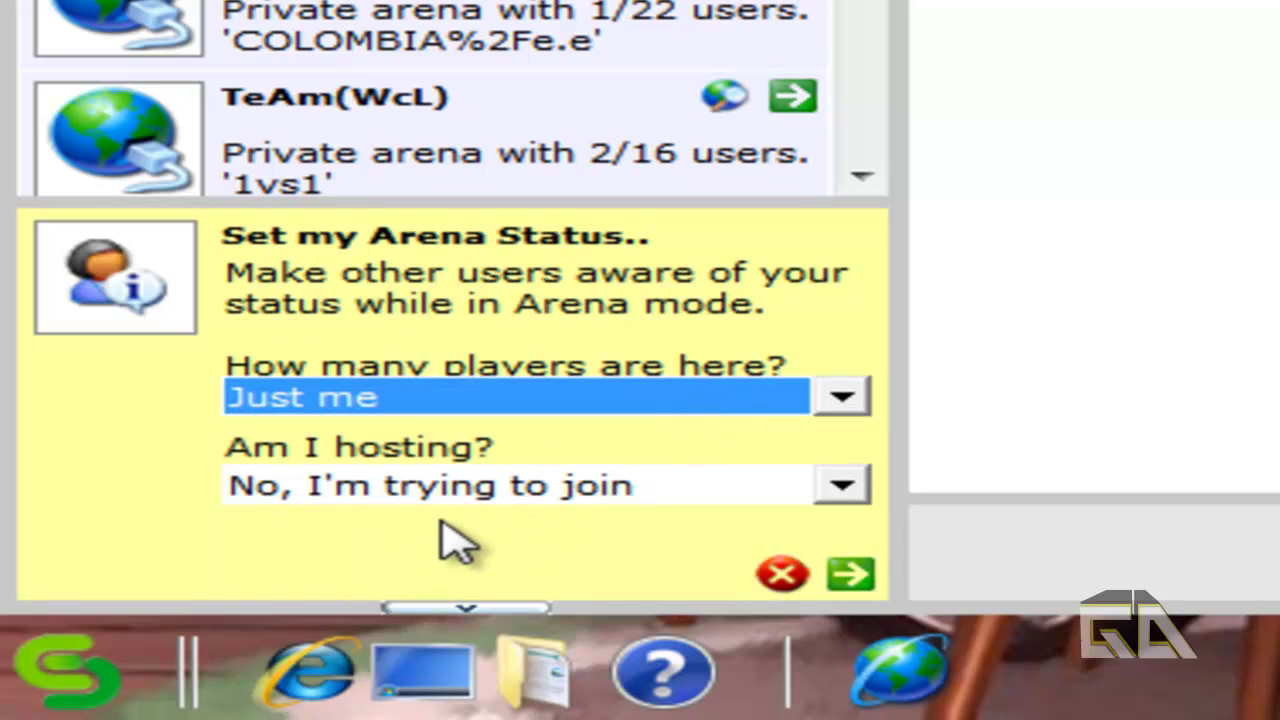
pyautogui.click(535, 492)
pyautogui.click(565, 522)
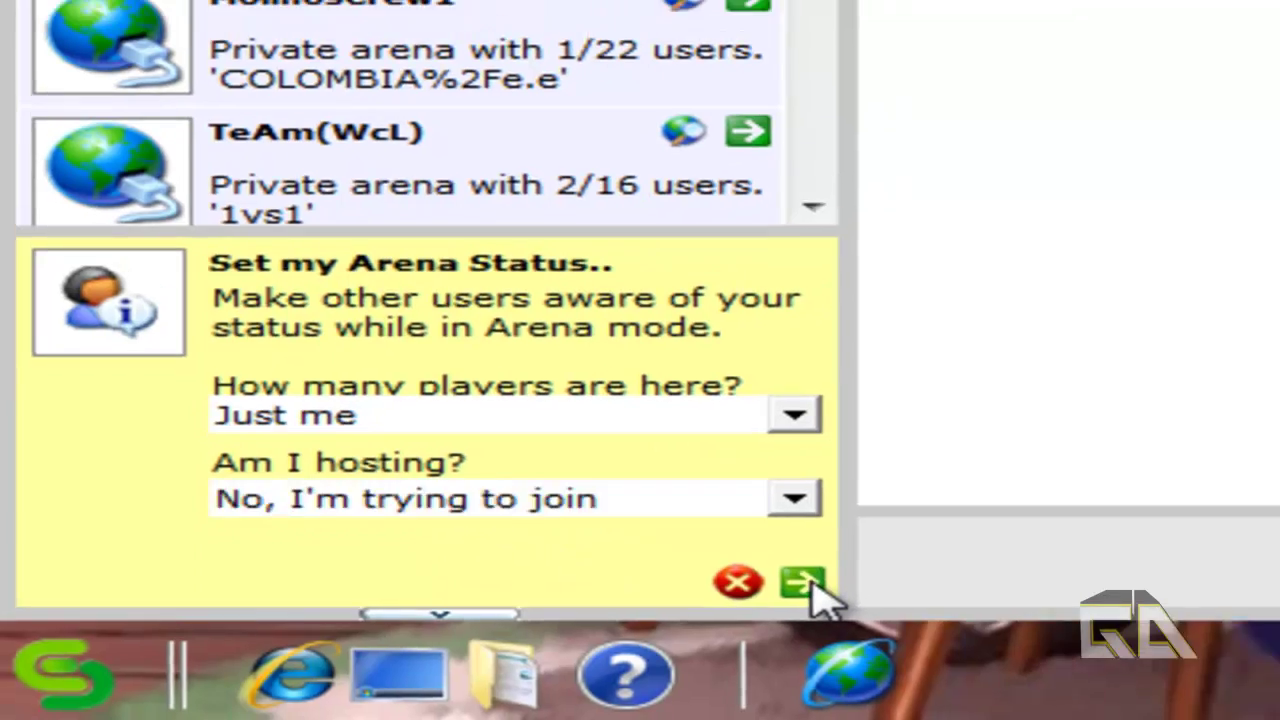
pyautogui.click(850, 574)
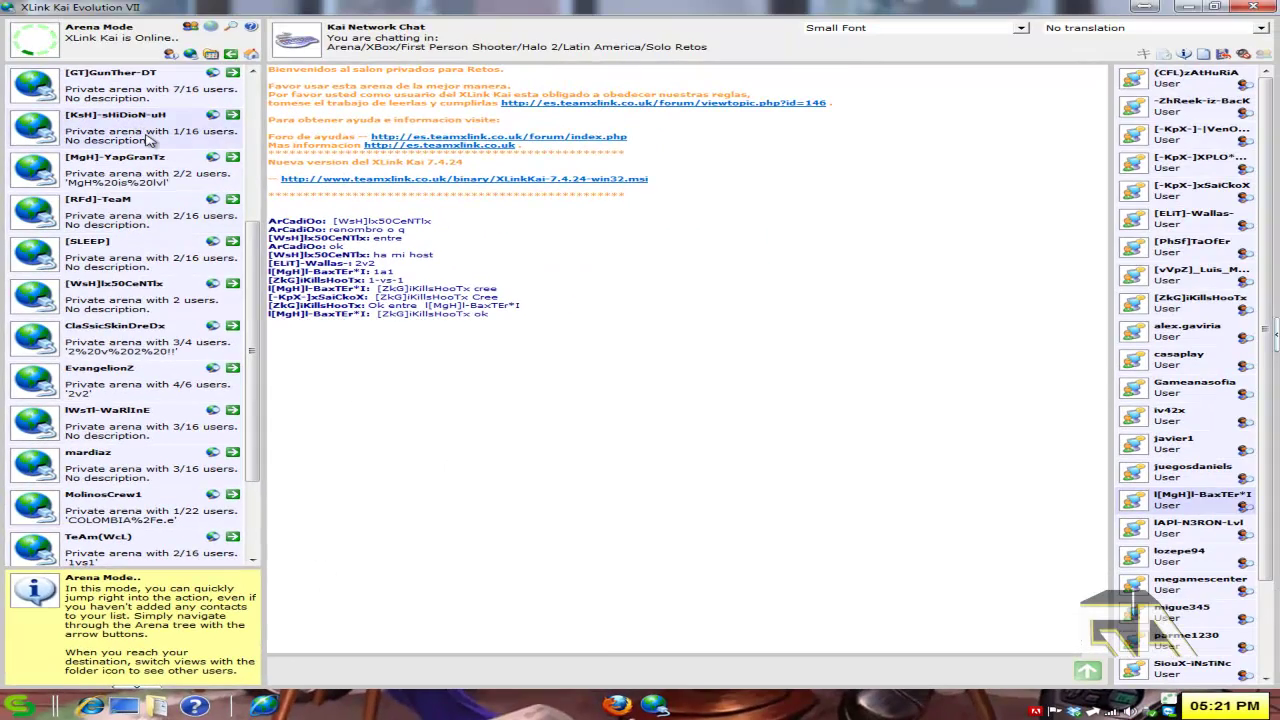
# Step: Join the private arena with 1/16 users in Solo Retos, and go back up to the top-level arena list
pyautogui.click(232, 116)
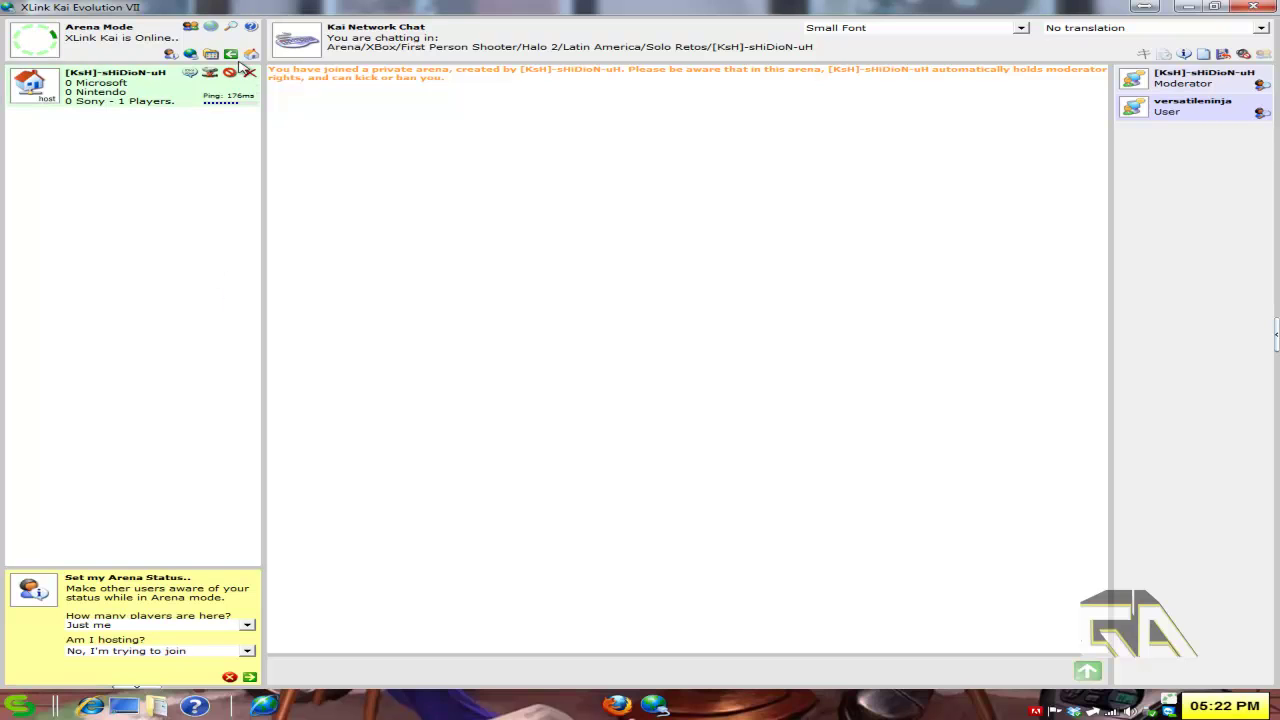
pyautogui.click(231, 54)
pyautogui.click(231, 54)
pyautogui.click(231, 54)
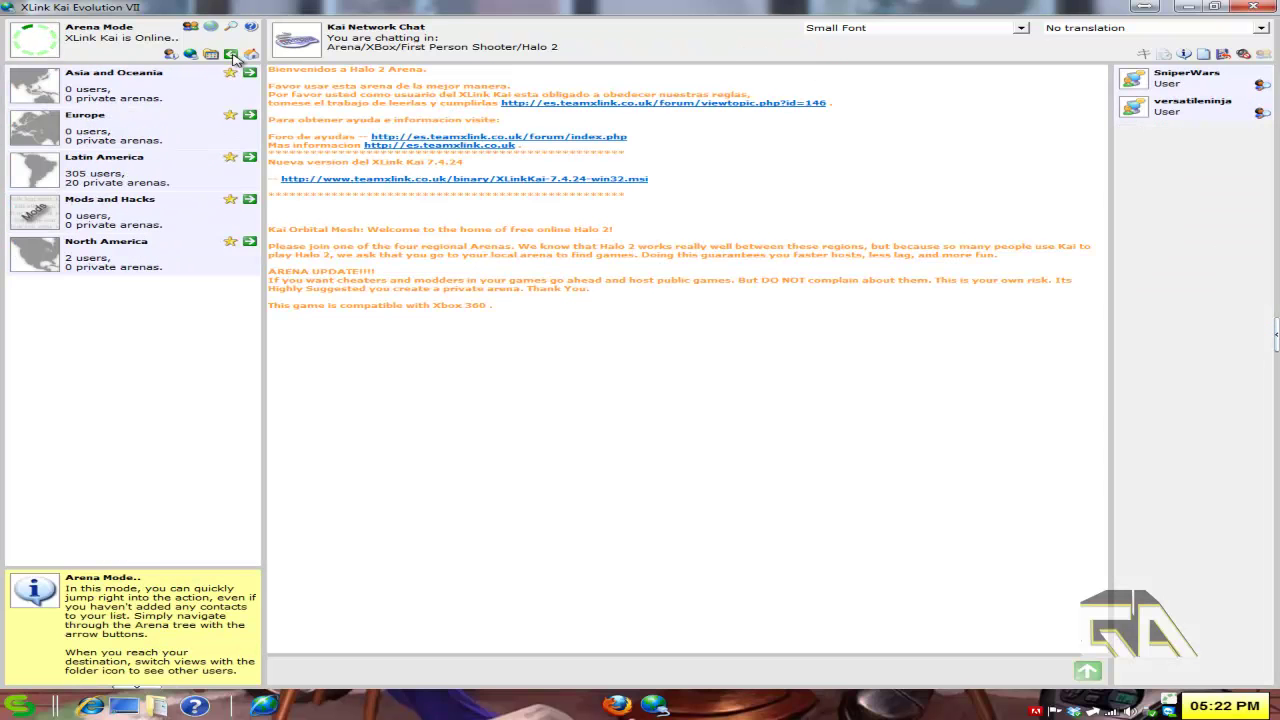
pyautogui.click(231, 54)
pyautogui.click(231, 54)
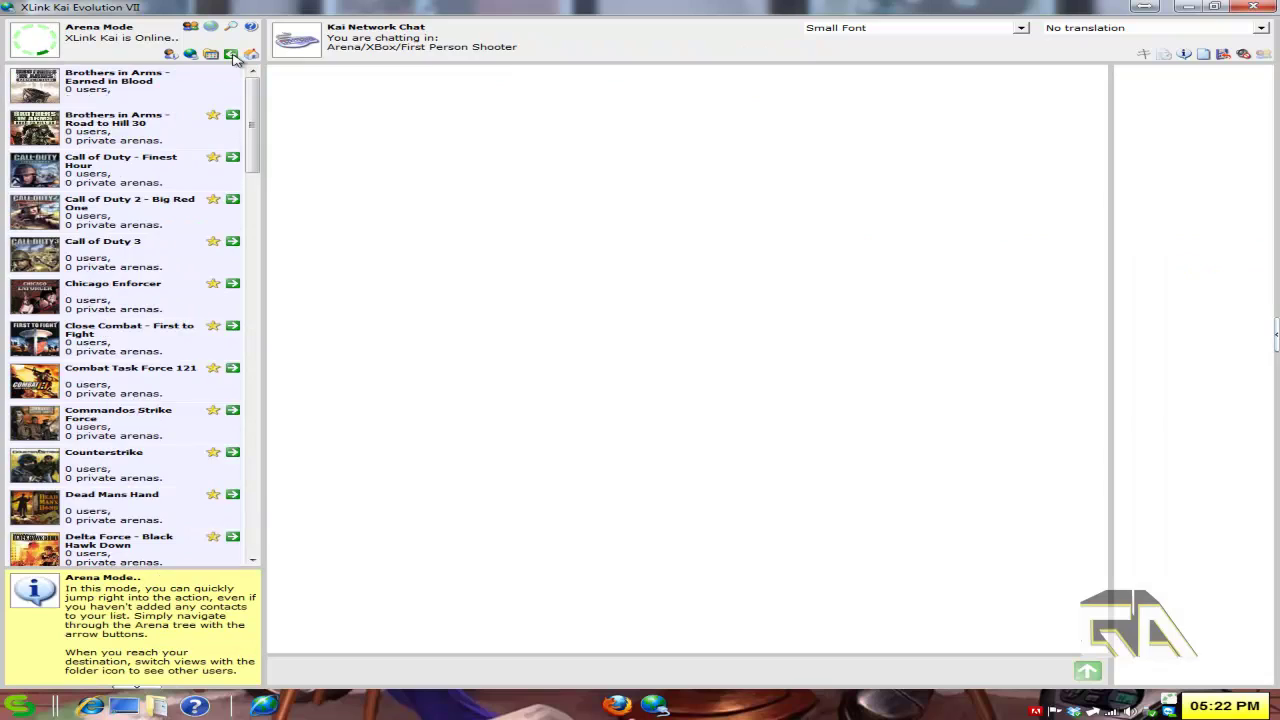
pyautogui.click(231, 54)
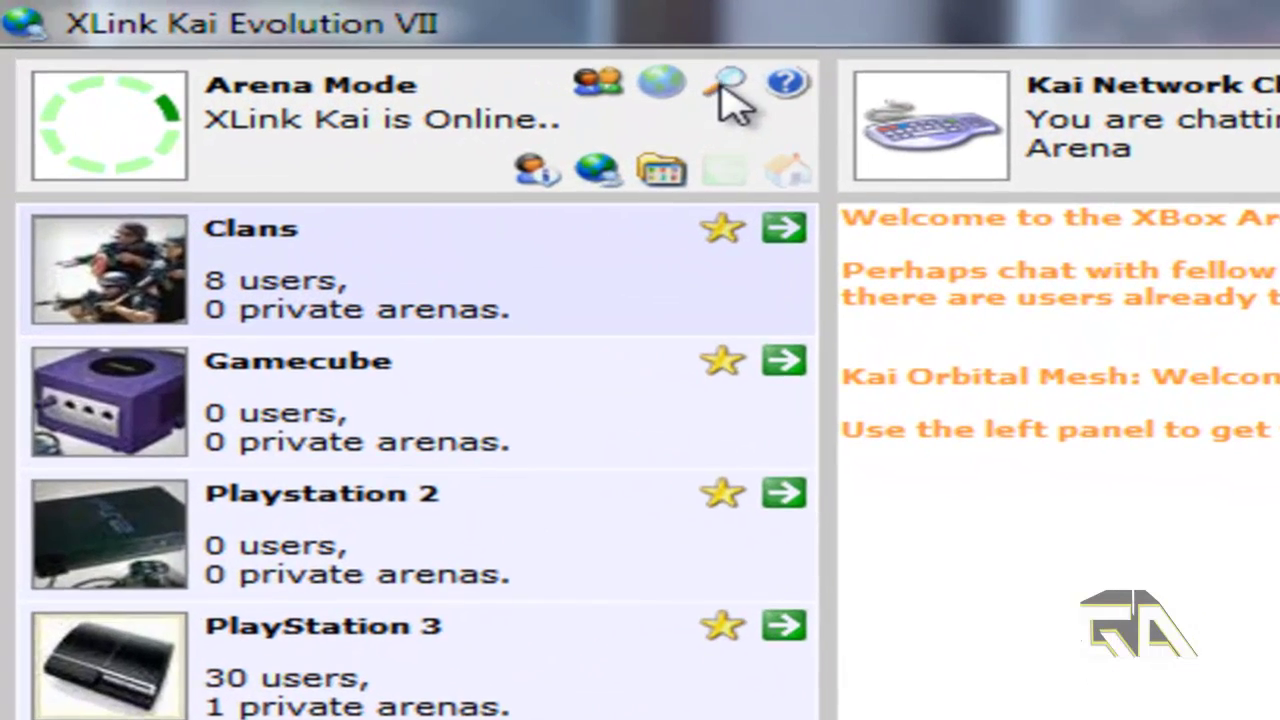
# Step: Send the message "i am a boss" in the Arena chat and minimize the XLink Kai window
pyautogui.click(733, 98)
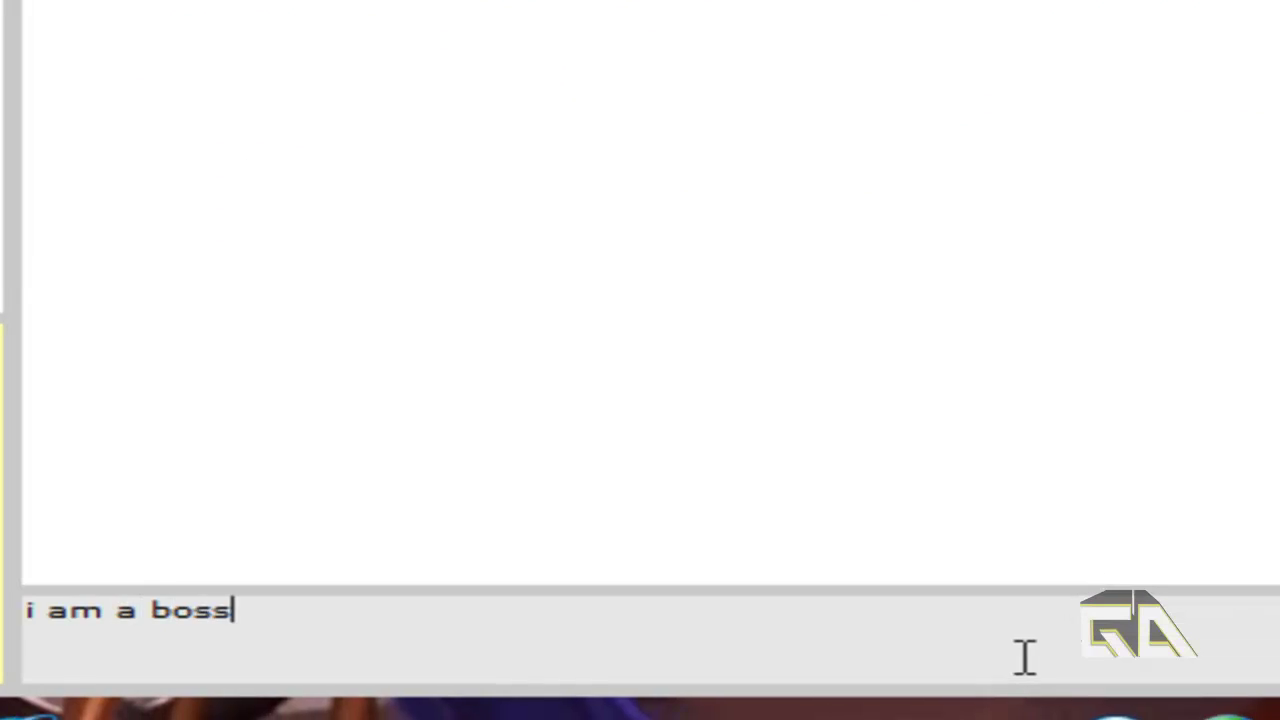
pyautogui.press('Return')
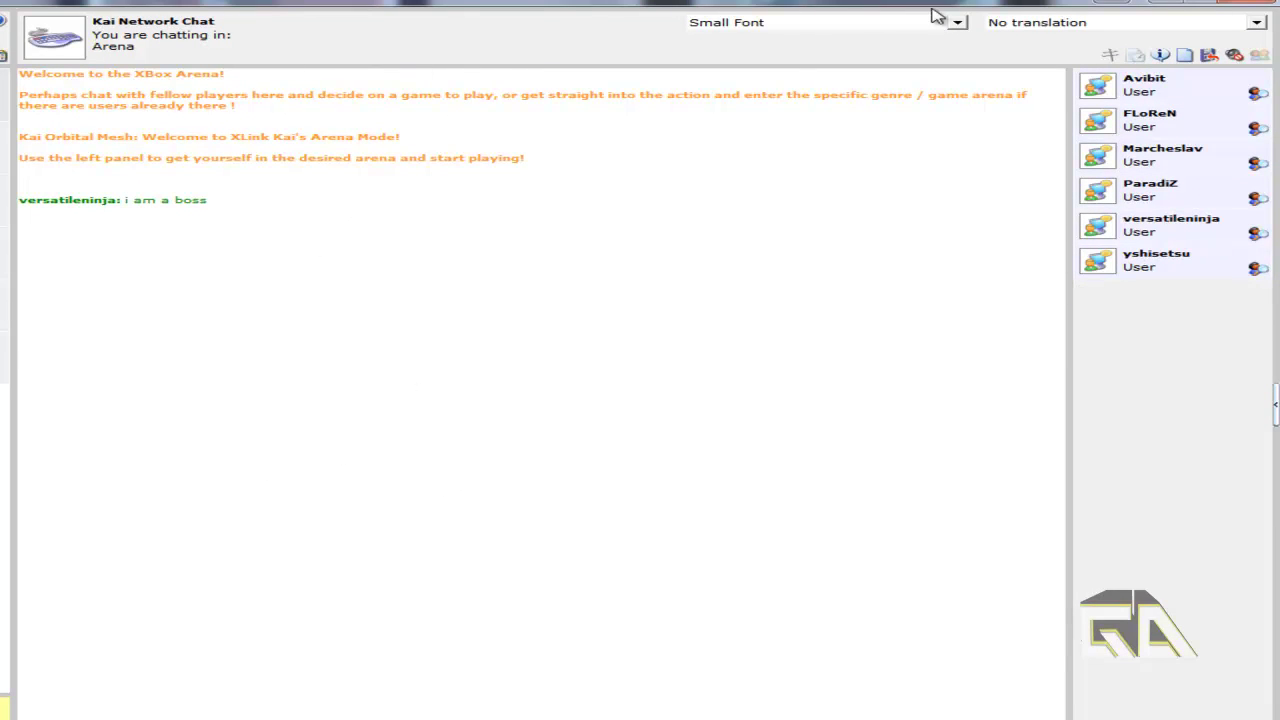
pyautogui.click(1160, 5)
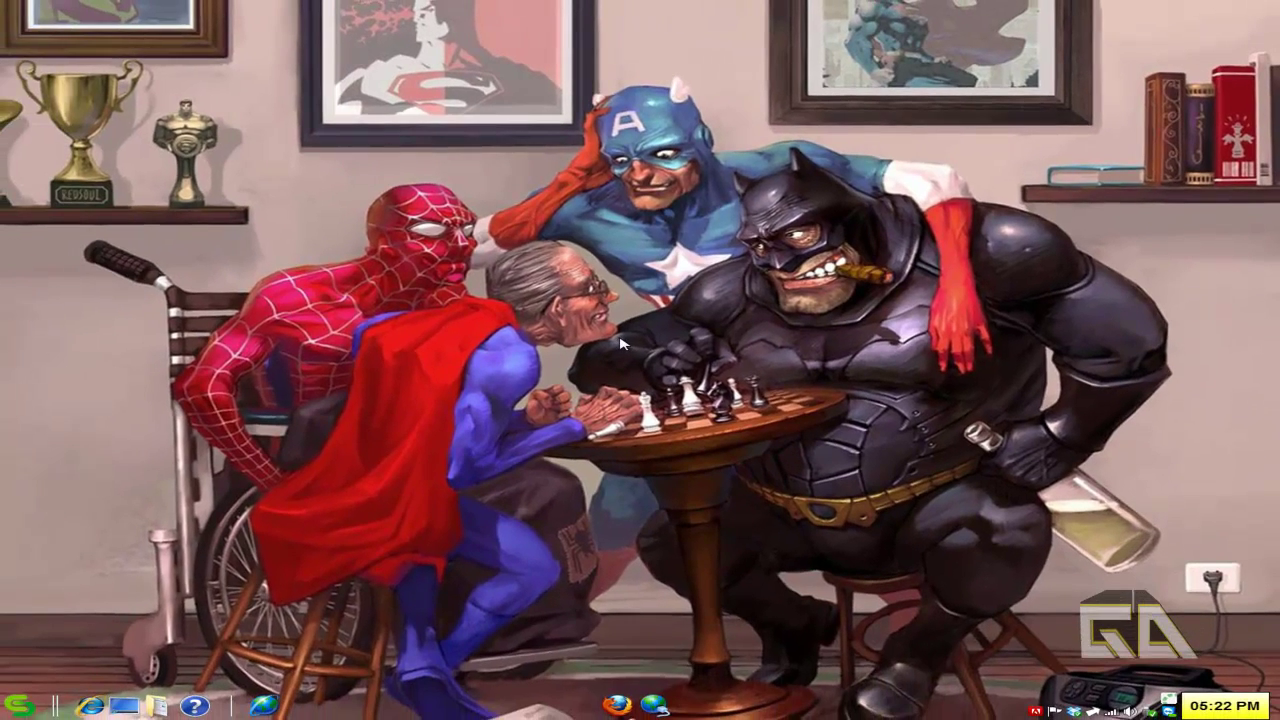